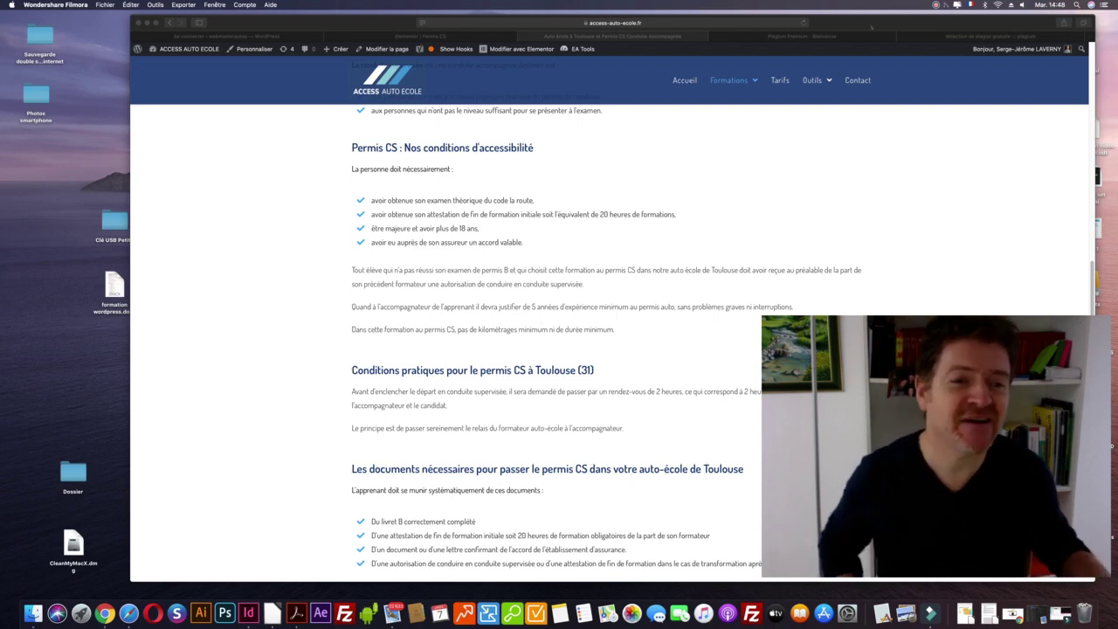
Reposition the Safari window on the desktop and display the free Plagium plagiarism detection results.
drag(951, 19, 940, 18)
drag(1084, 16, 1059, 16)
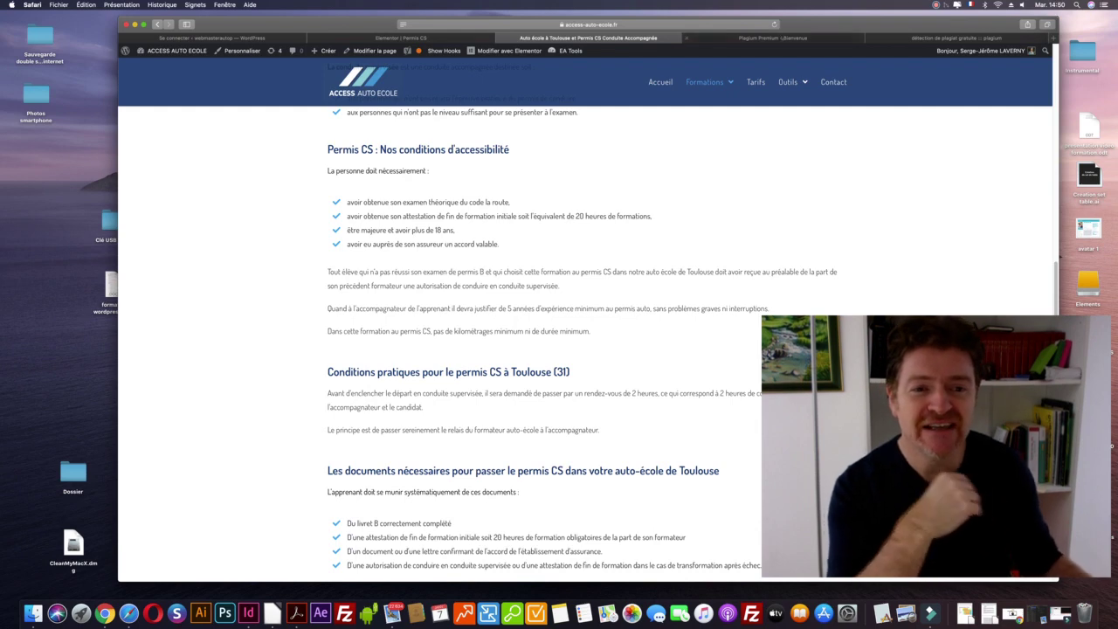
key(ctrl+Tab)
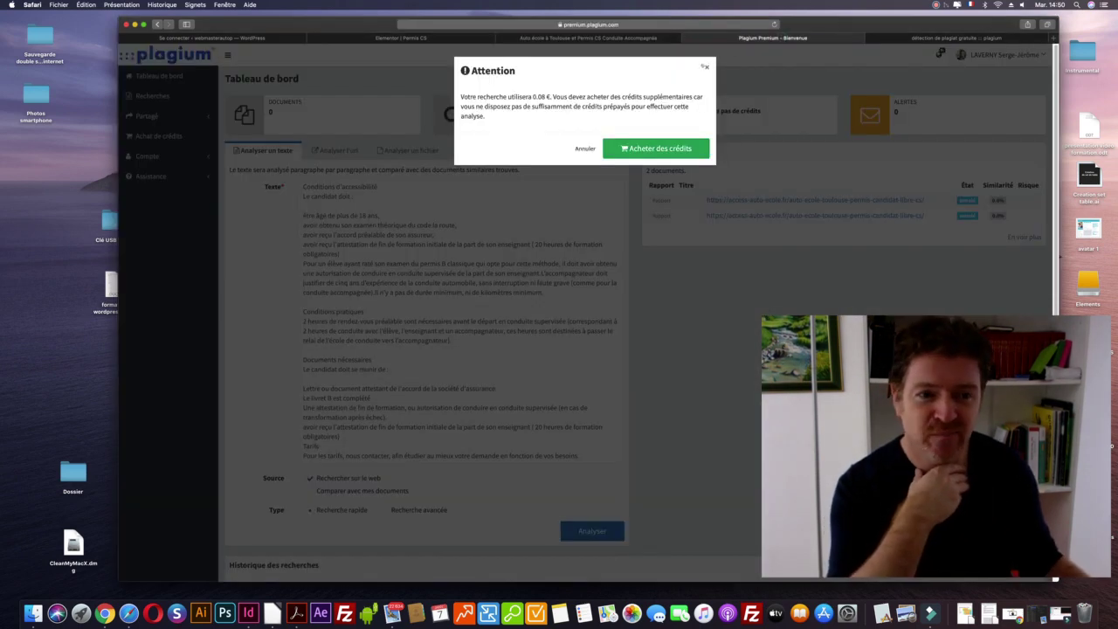
key(ctrl+Tab)
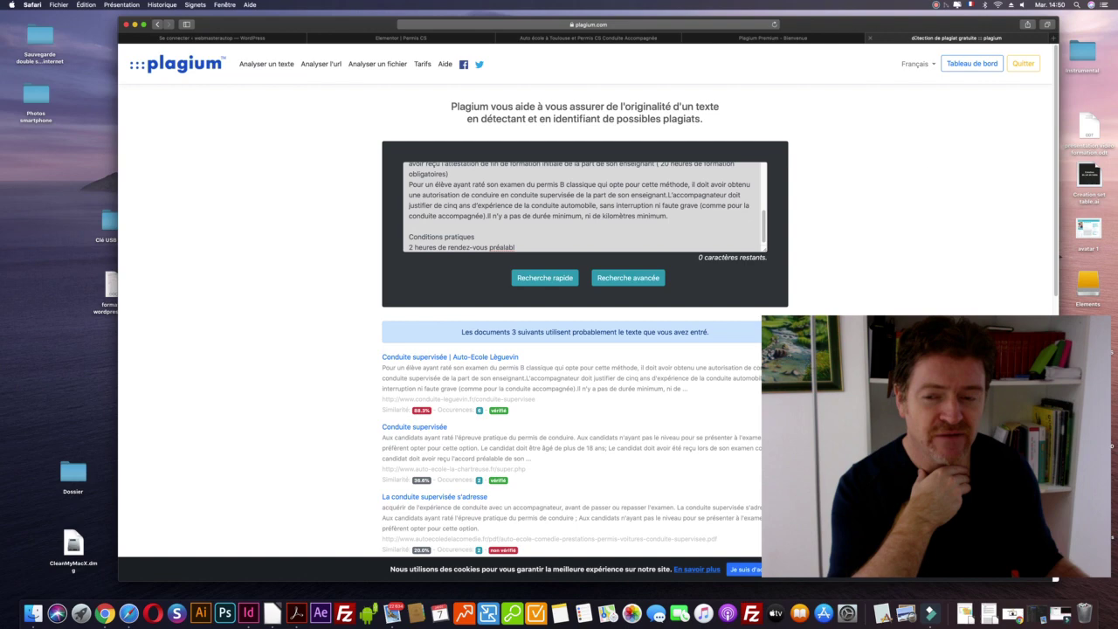
scroll(932, 182, down, 1)
scroll(932, 182, up, 1)
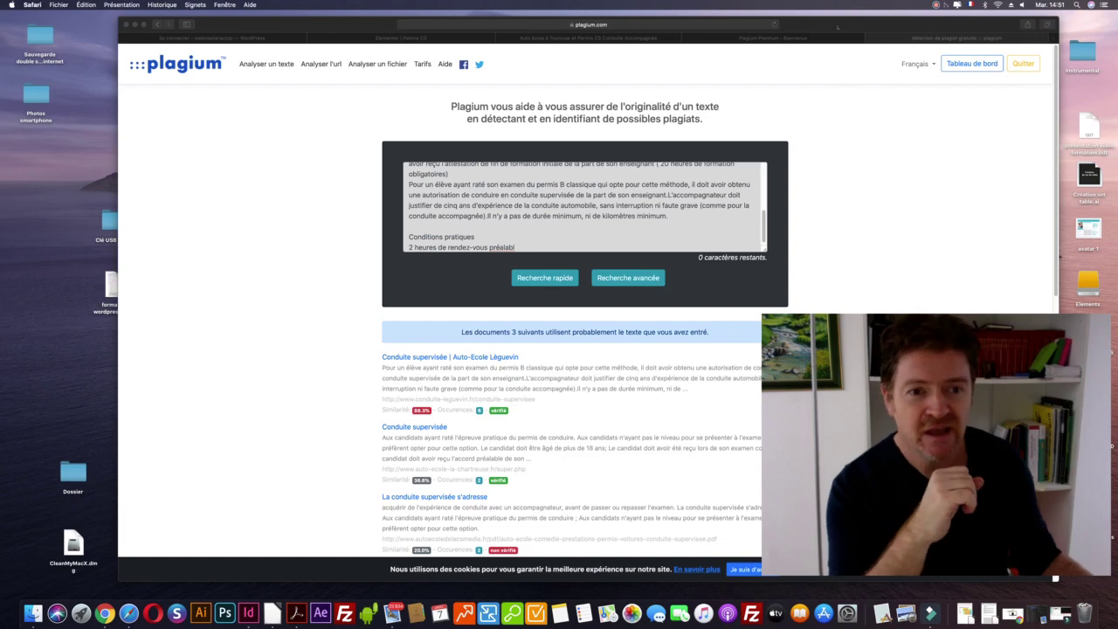
drag(837, 27, 743, 30)
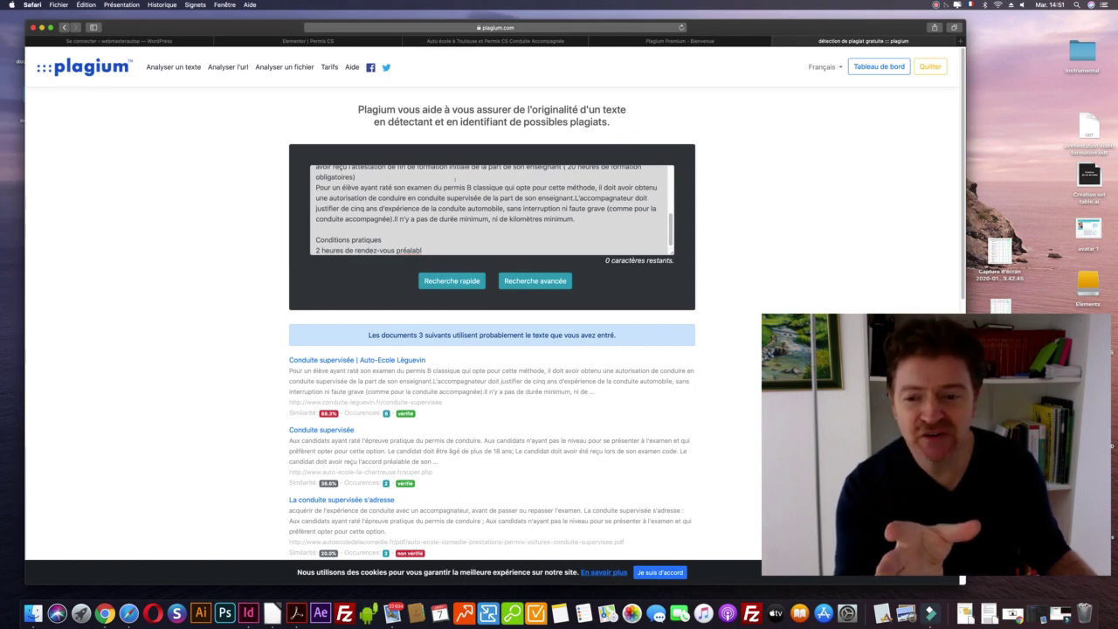
scroll(456, 179, down, 2)
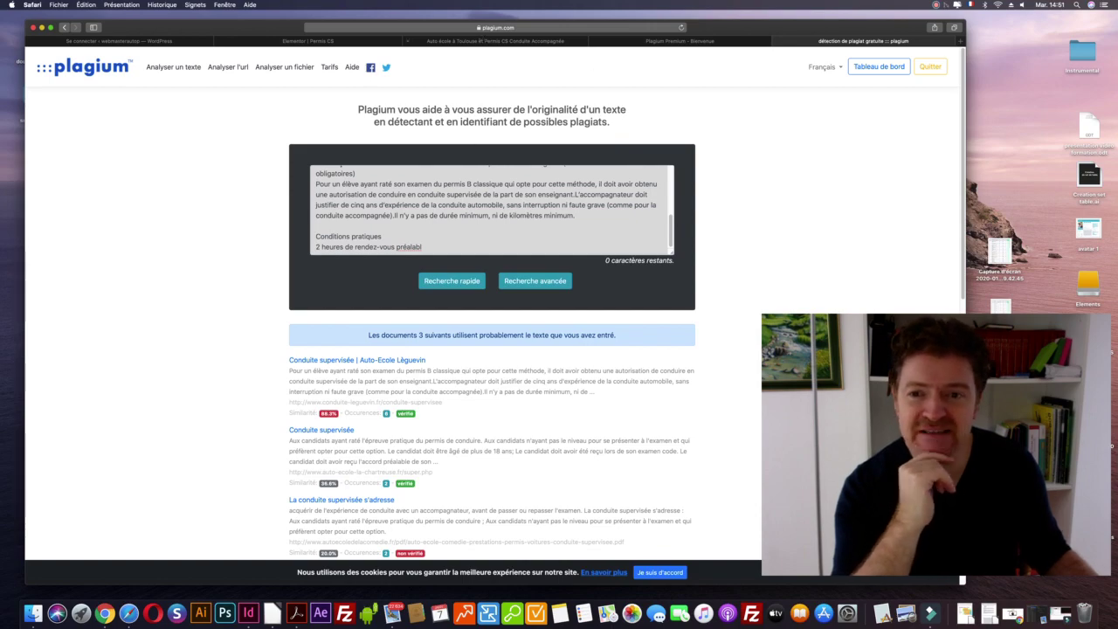
Review the Permis CS page of the Access Auto Ecole site and highlight its body text from the conditions to the tarifs paragraph.
click(479, 41)
scroll(407, 195, down, 3)
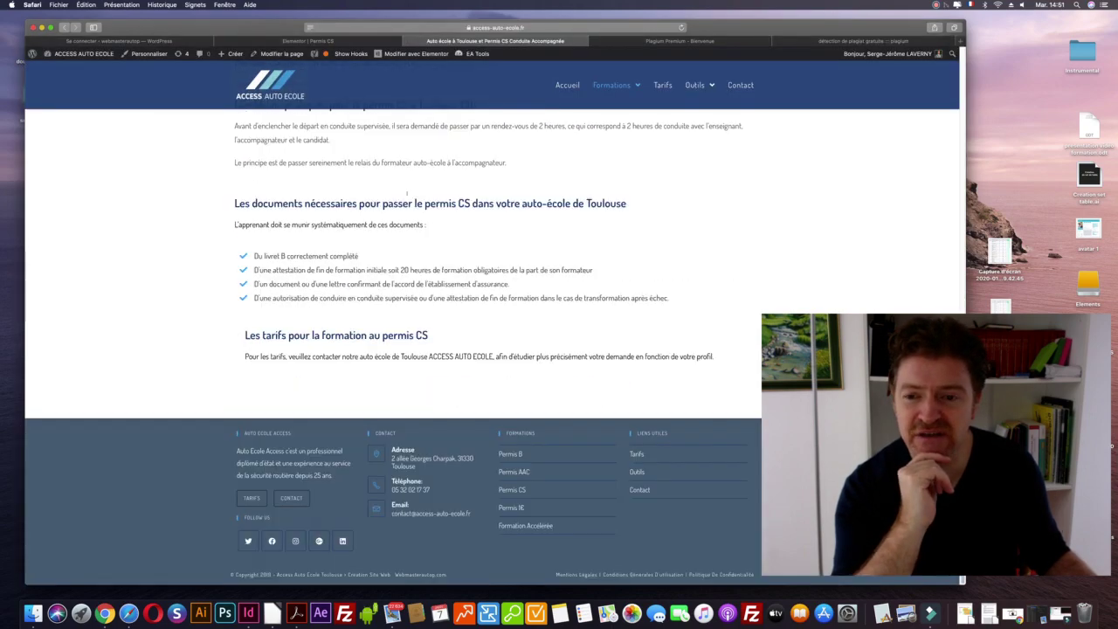
scroll(407, 196, up, 3)
scroll(407, 195, up, 5)
scroll(407, 195, down, 5)
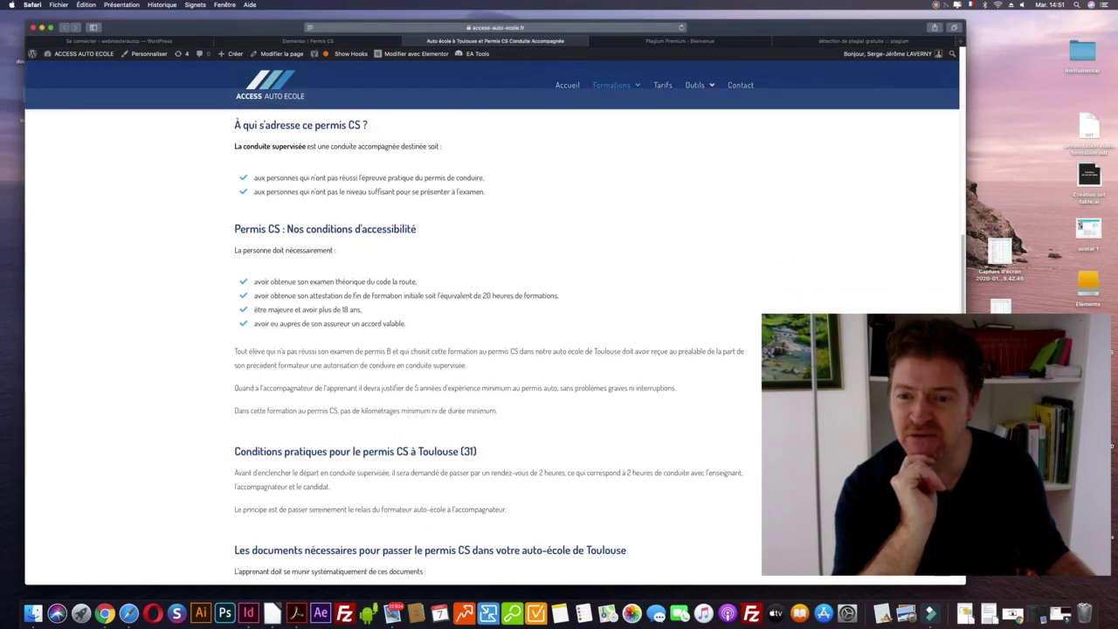
scroll(407, 350, down, 3)
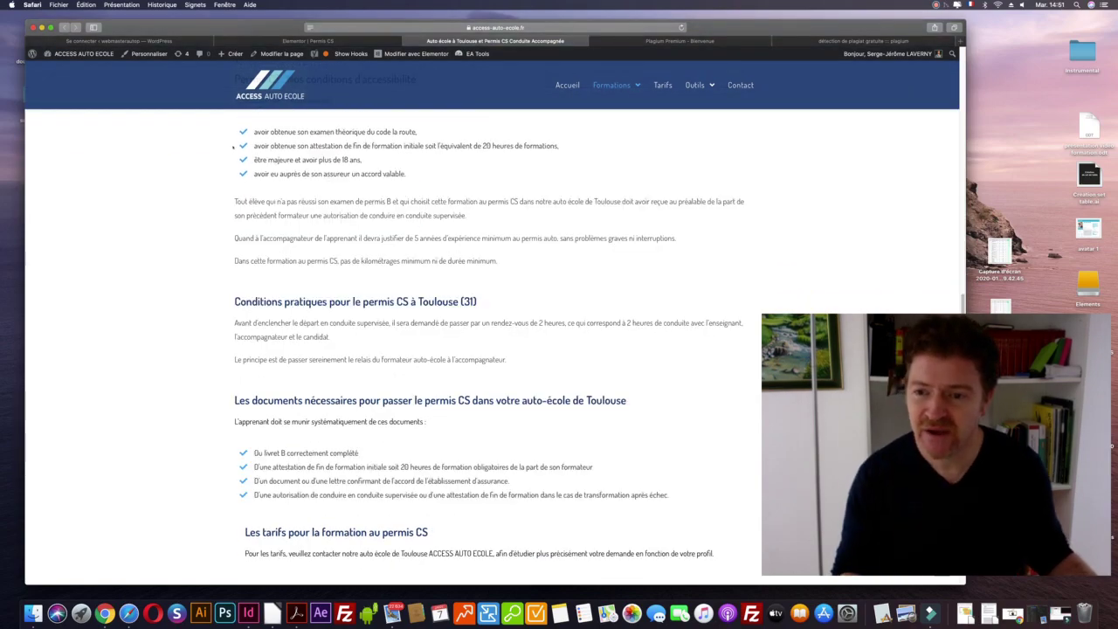
drag(253, 145, 331, 337)
scroll(373, 359, up, 6)
drag(236, 262, 358, 422)
scroll(358, 418, down, 10)
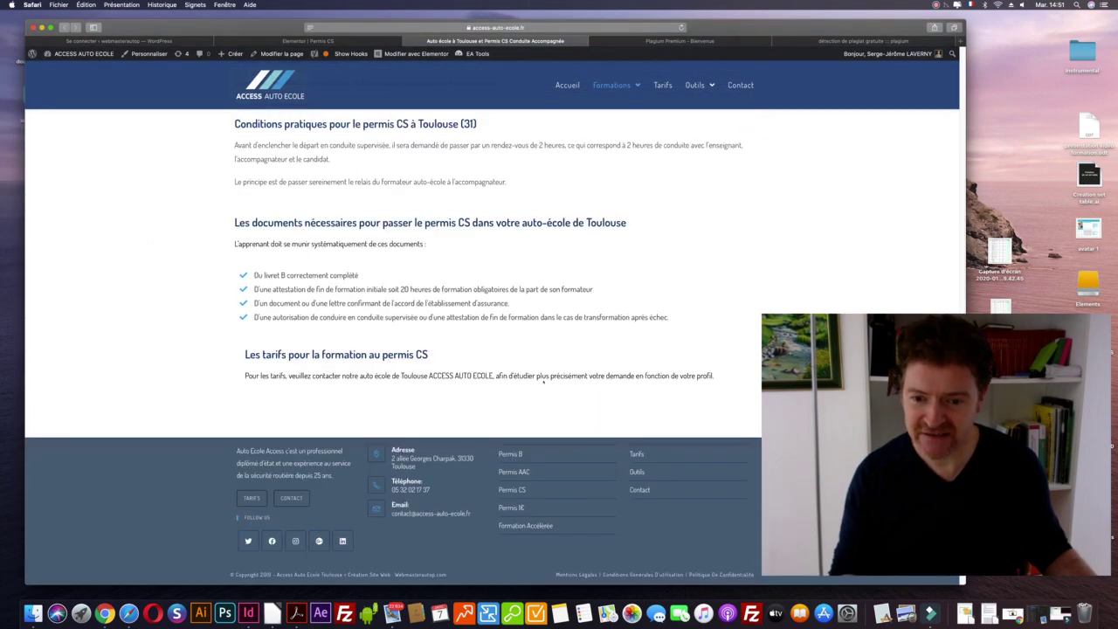
drag(543, 381, 745, 54)
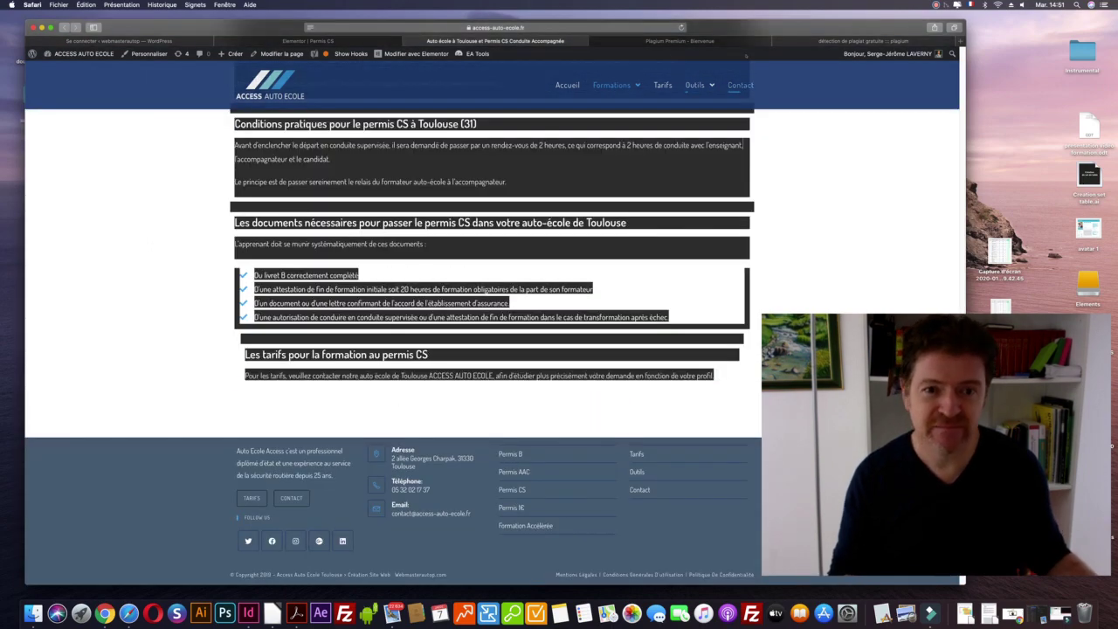
Return to the free Plagium detection page and examine the submitted text and the matching documents listed for it.
click(730, 42)
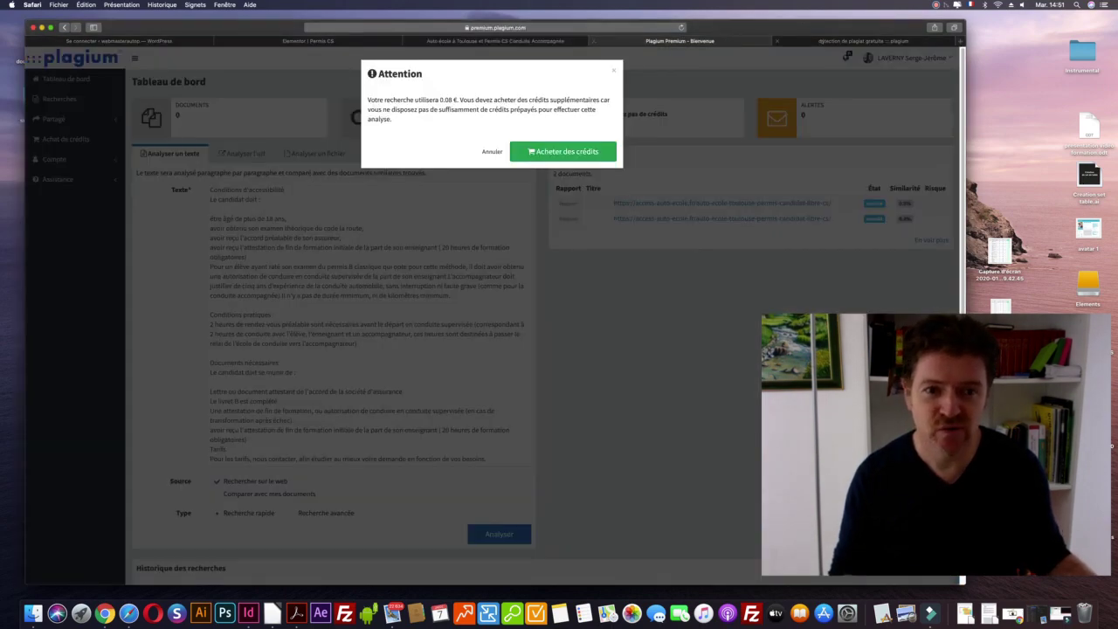
click(860, 41)
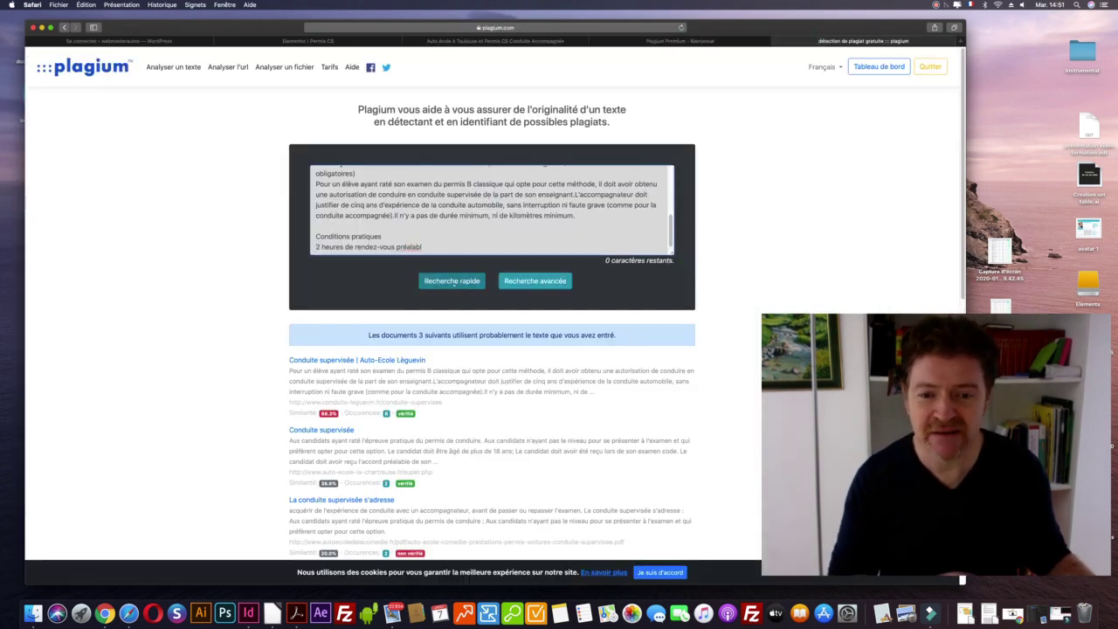
scroll(453, 283, down, 1)
drag(424, 245, 656, 250)
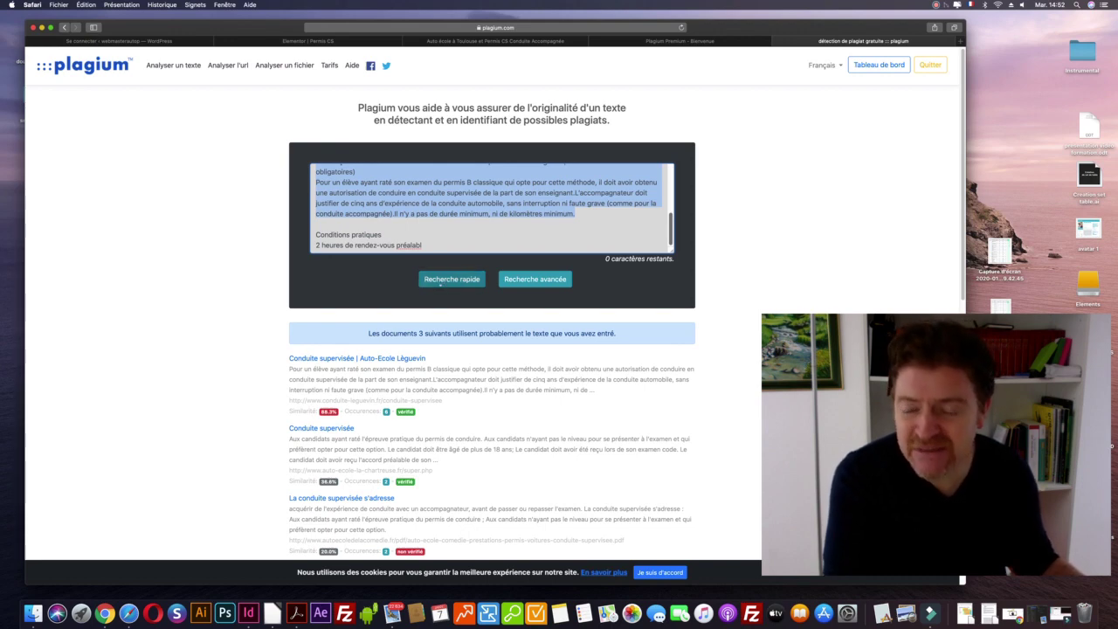
scroll(441, 284, down, 2)
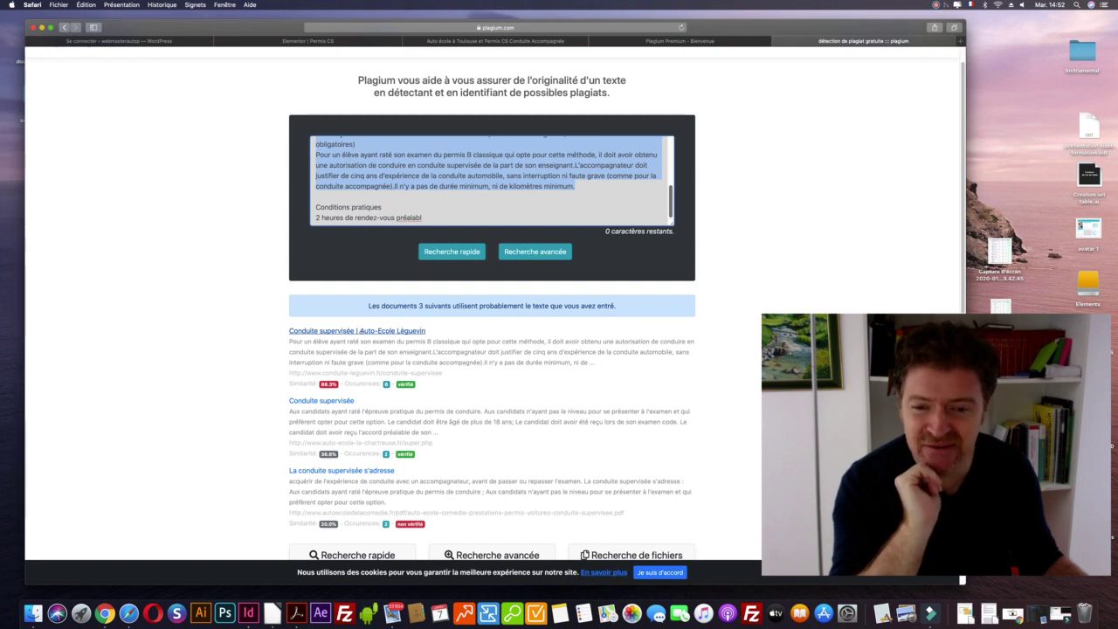
scroll(363, 335, down, 3)
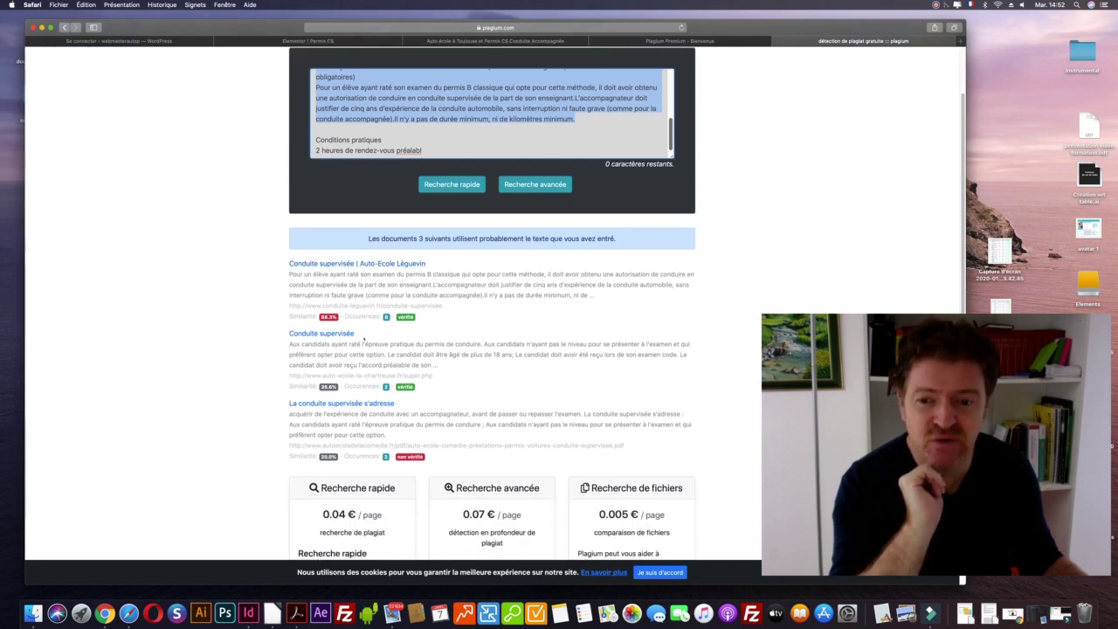
scroll(364, 336, down, 1)
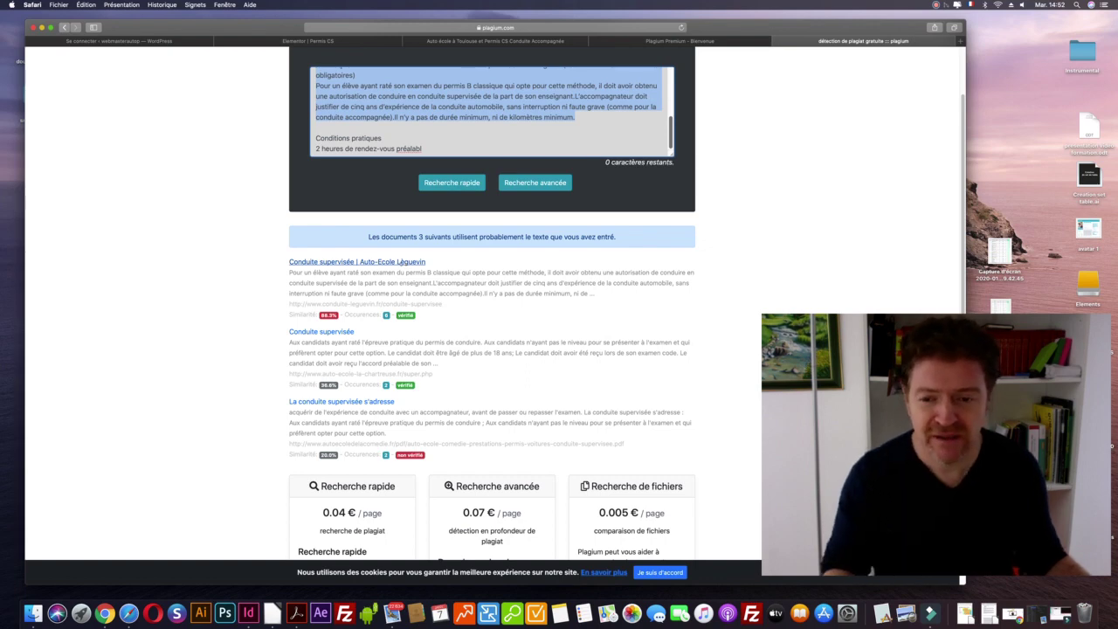
Open the match "Conduite supervisée | Auto-Ecole Léguevin" in a new tab and read through its page content.
right_click(408, 263)
click(463, 267)
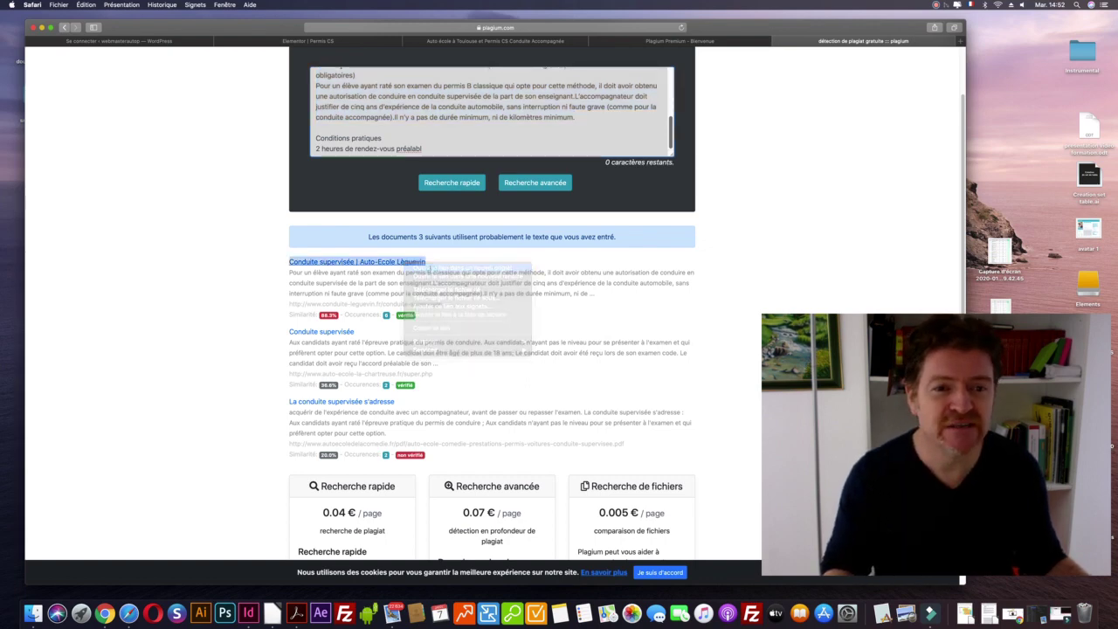
click(873, 41)
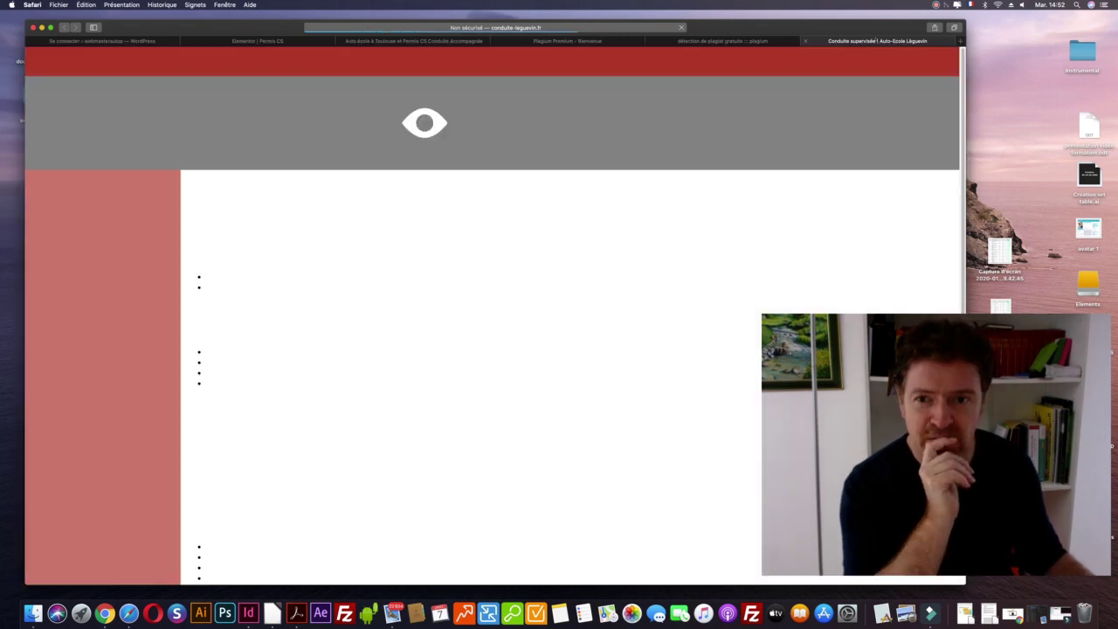
scroll(519, 274, down, 3)
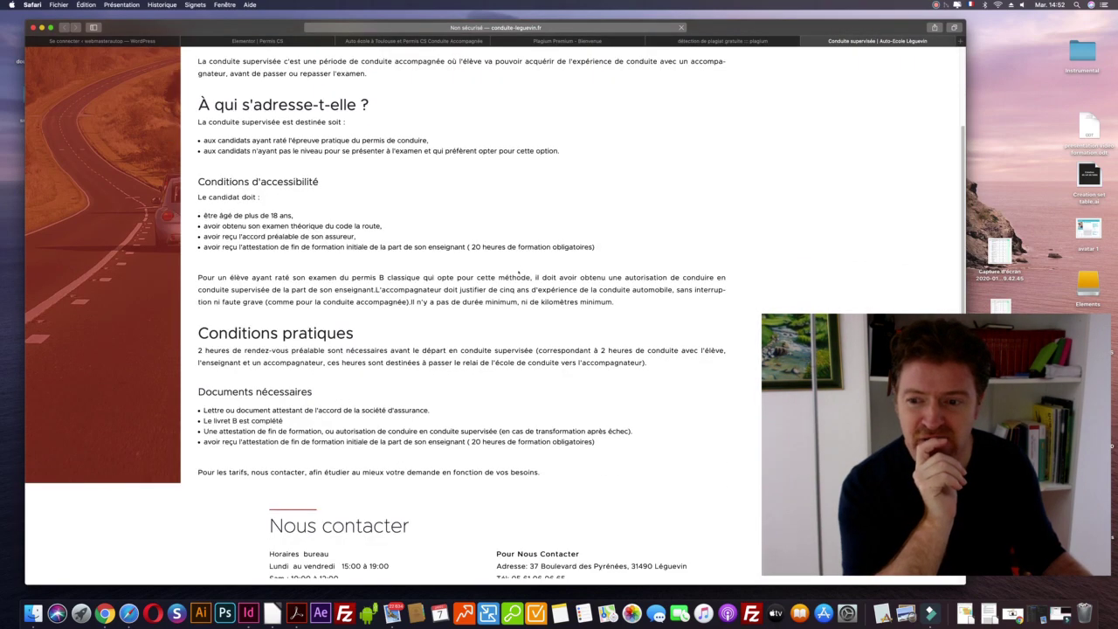
scroll(519, 274, down, 1)
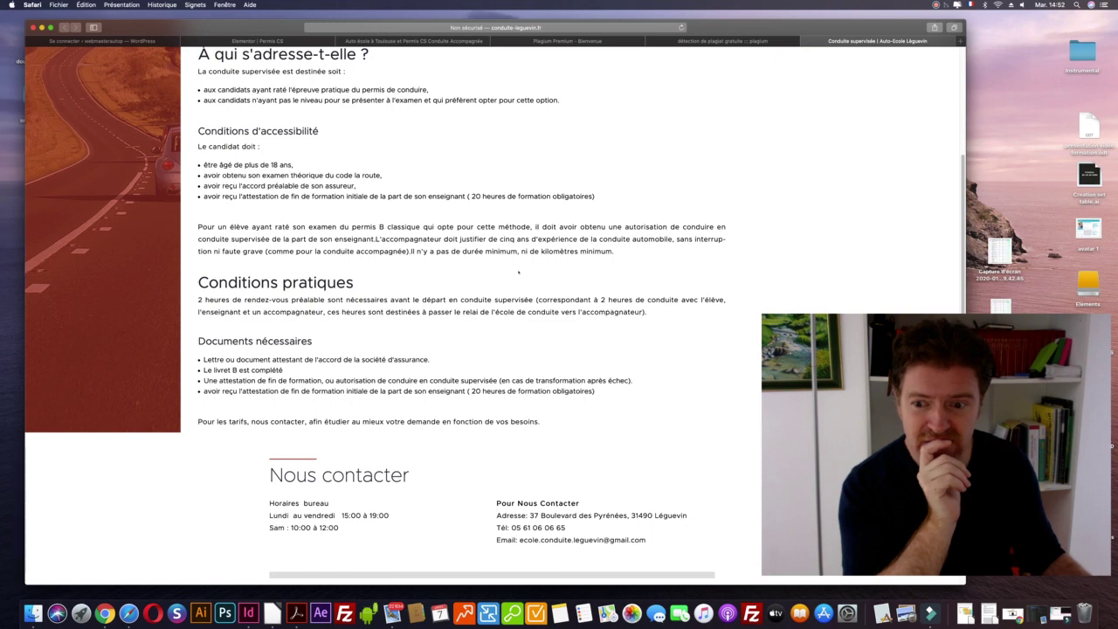
scroll(519, 273, down, 1)
scroll(519, 273, up, 5)
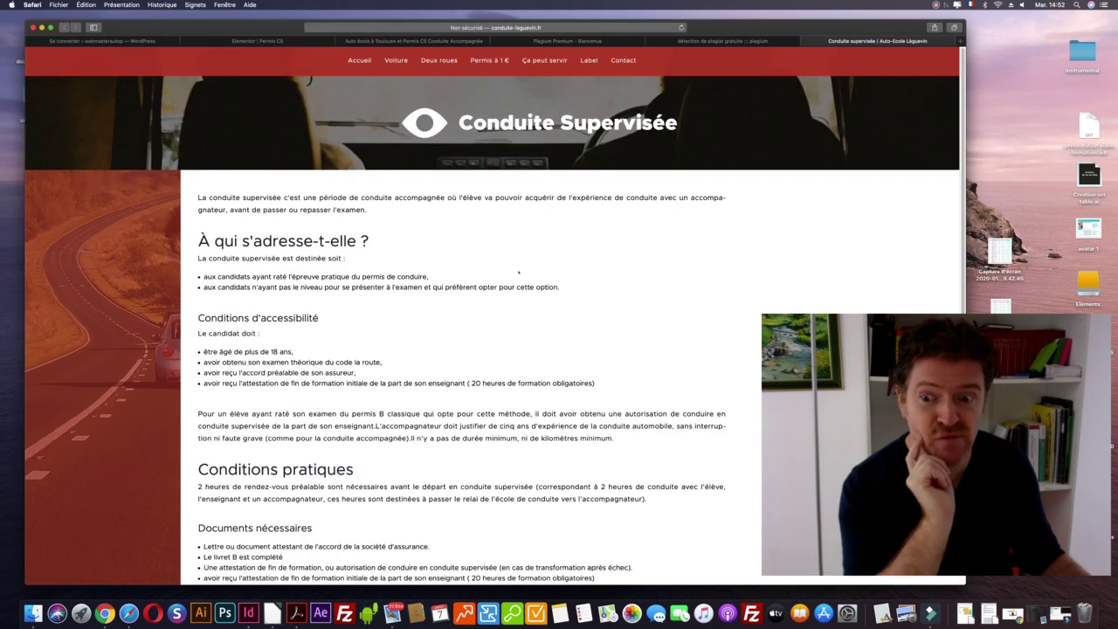
scroll(519, 274, down, 1)
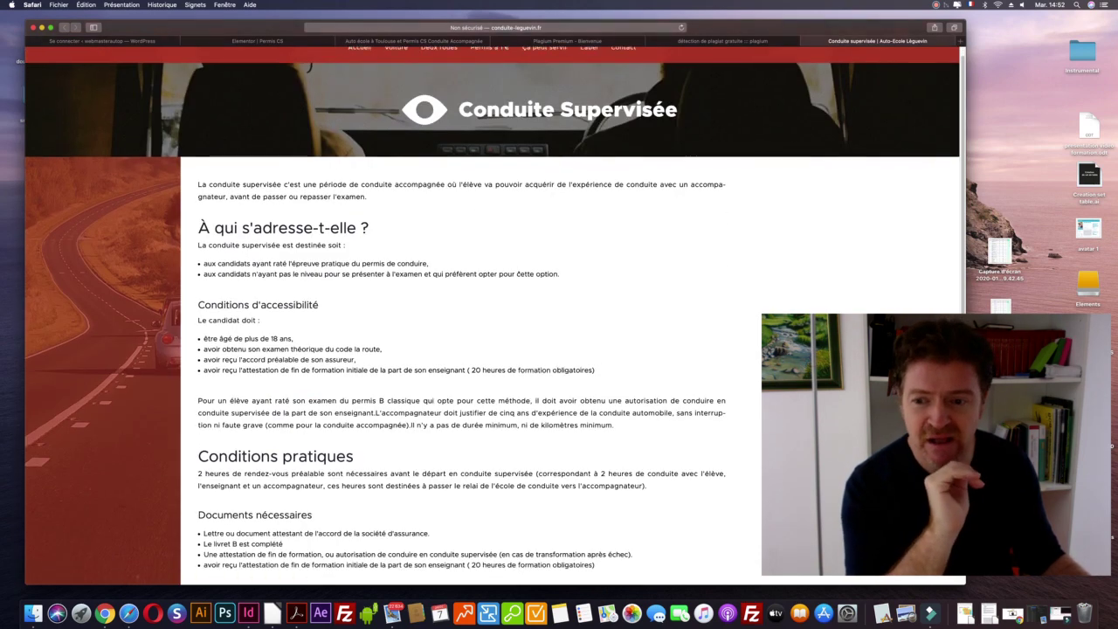
scroll(519, 274, up, 1)
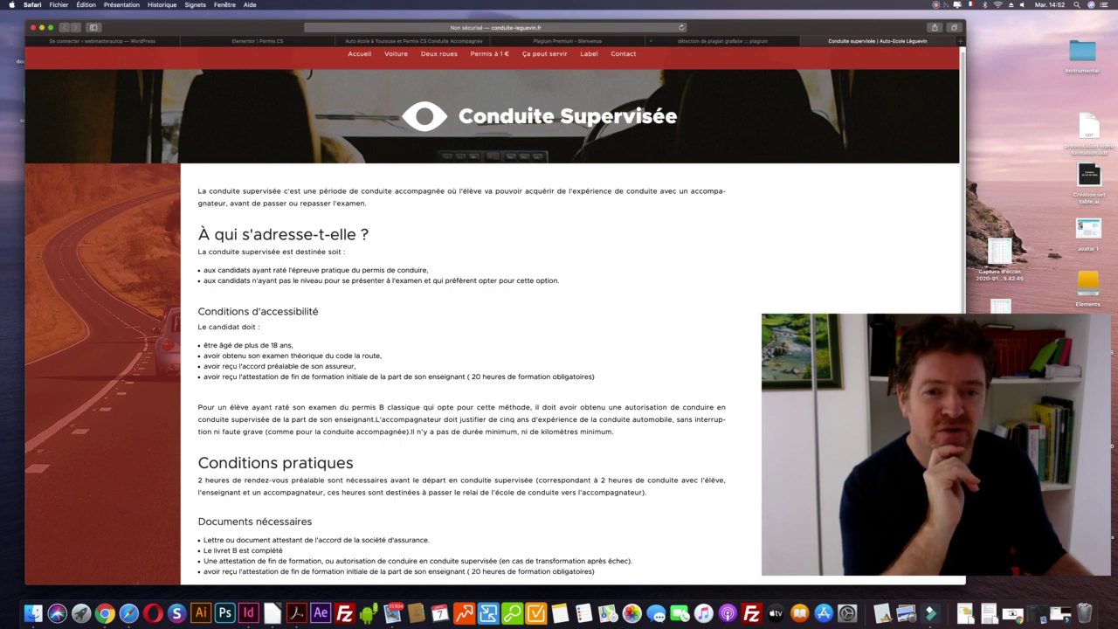
Return to the Plagium results and highlight the matching-documents notice and the excerpt of the Auto-Ecole Léguevin match.
key(ctrl+shift+Tab)
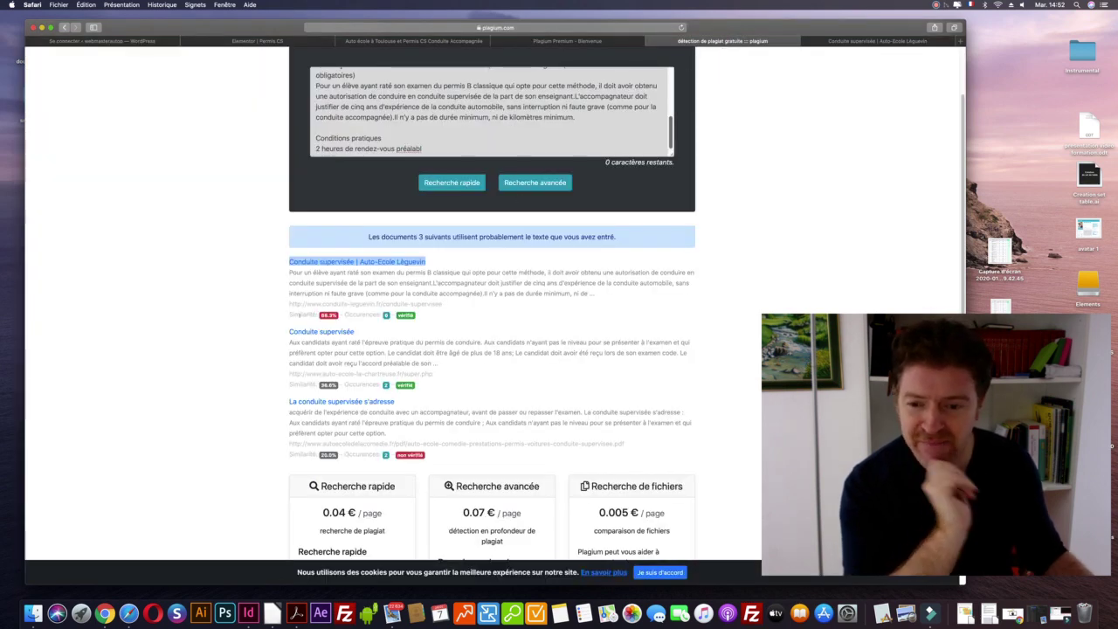
scroll(271, 277, down, 2)
scroll(270, 277, up, 3)
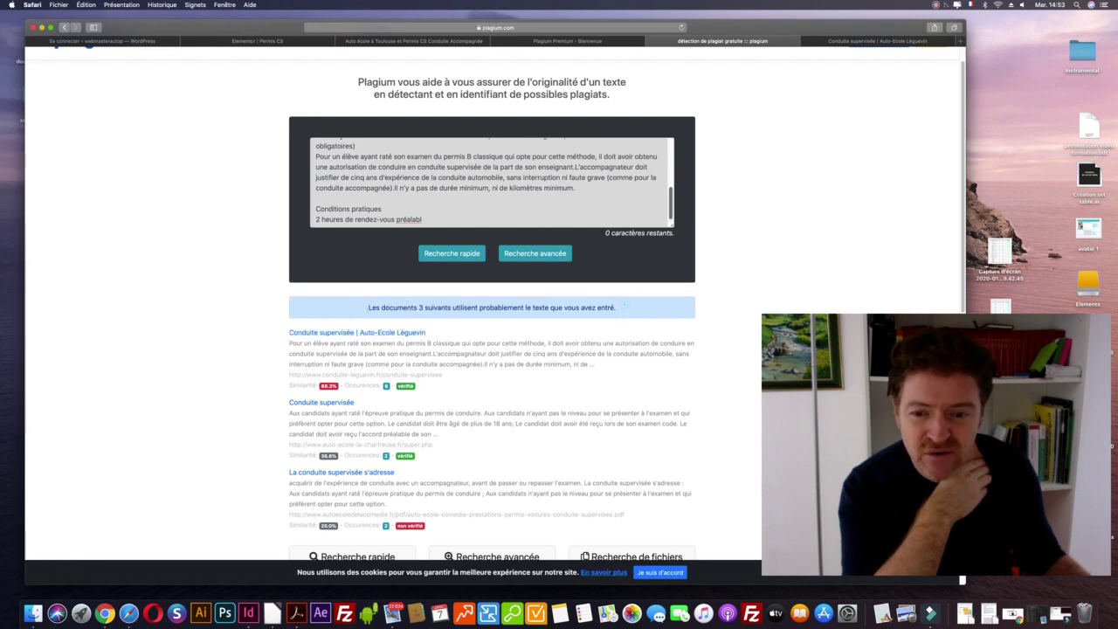
triple_click(624, 307)
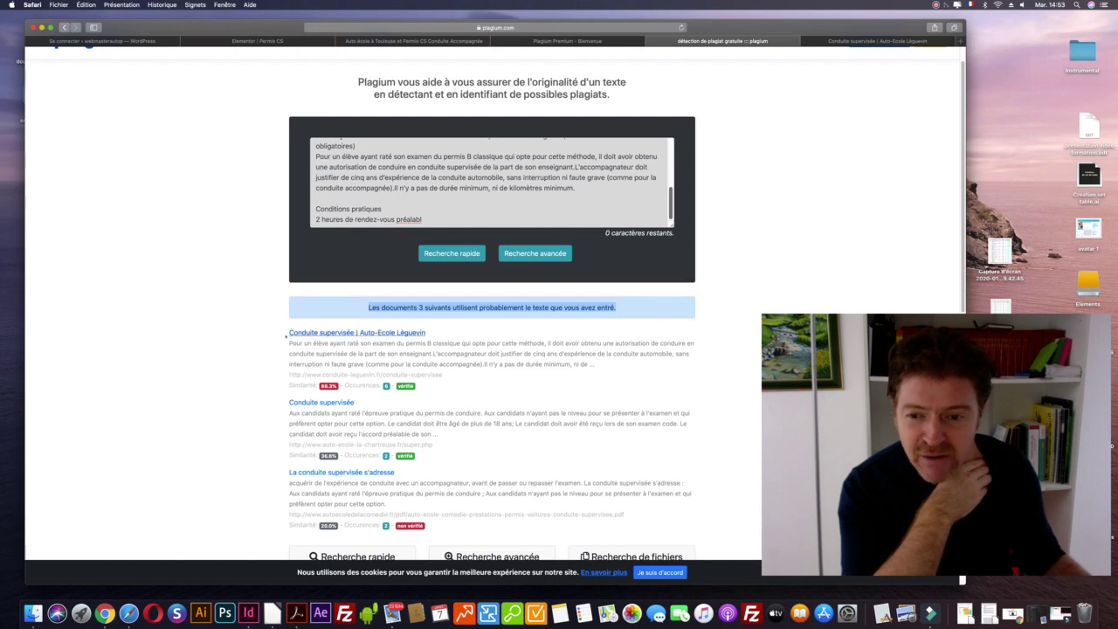
drag(290, 342, 630, 373)
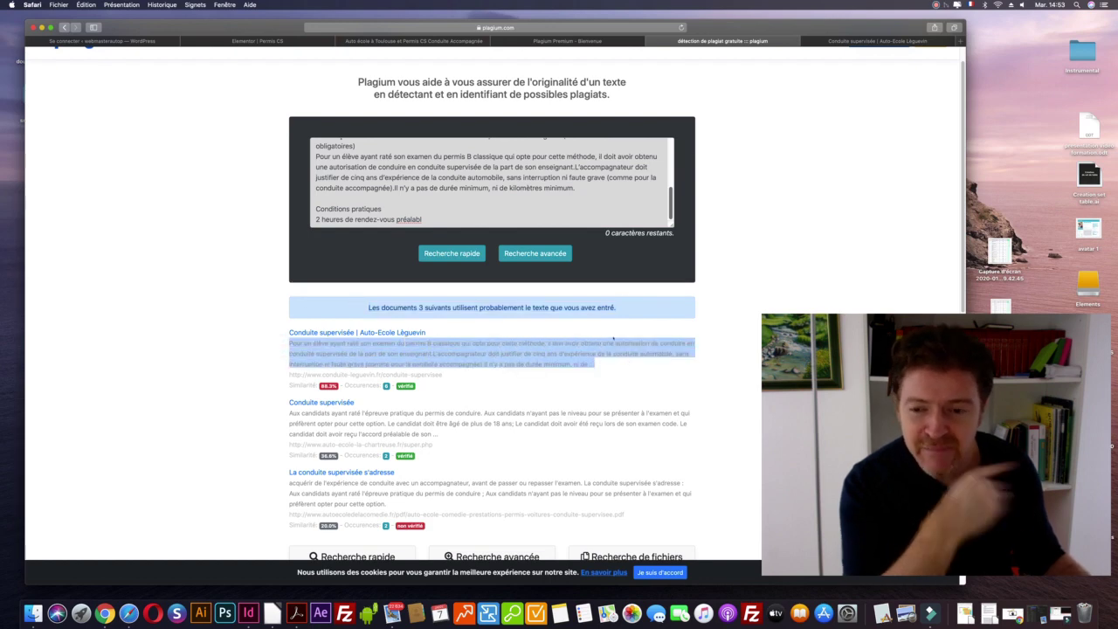
scroll(625, 358, down, 2)
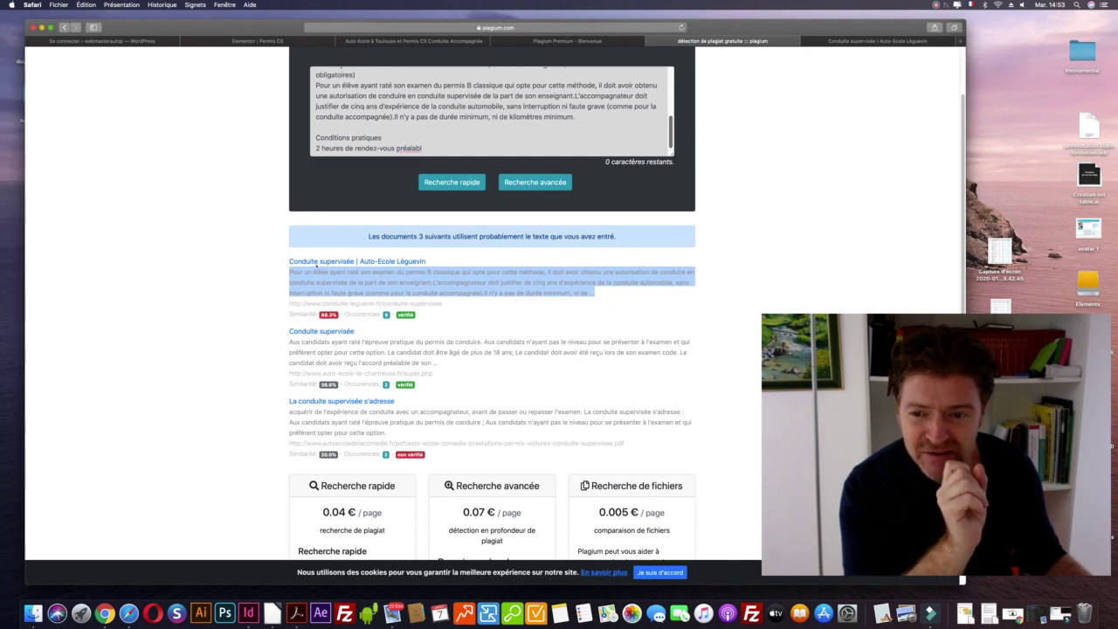
Highlight the second match's excerpt and the titles of the three matching documents to compare them.
drag(280, 340, 494, 361)
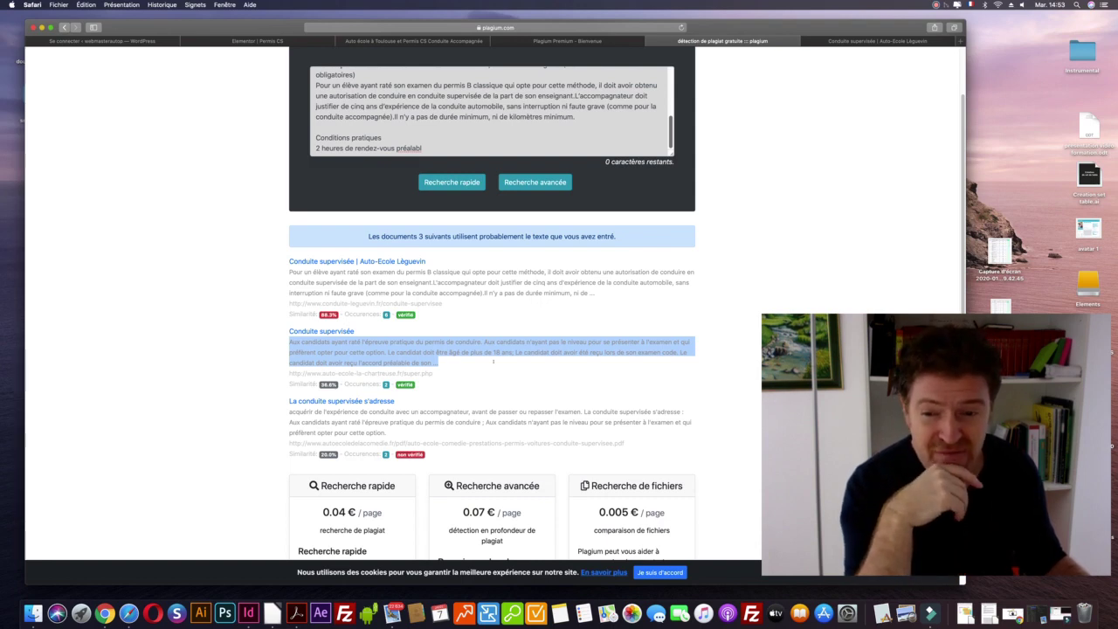
drag(283, 261, 424, 261)
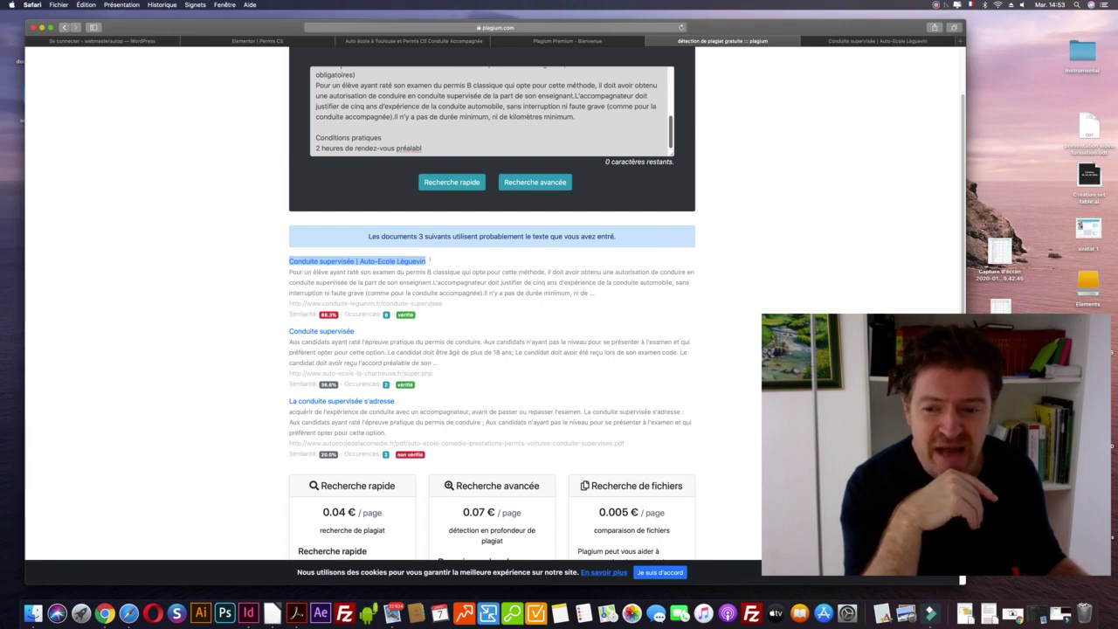
drag(274, 329, 368, 328)
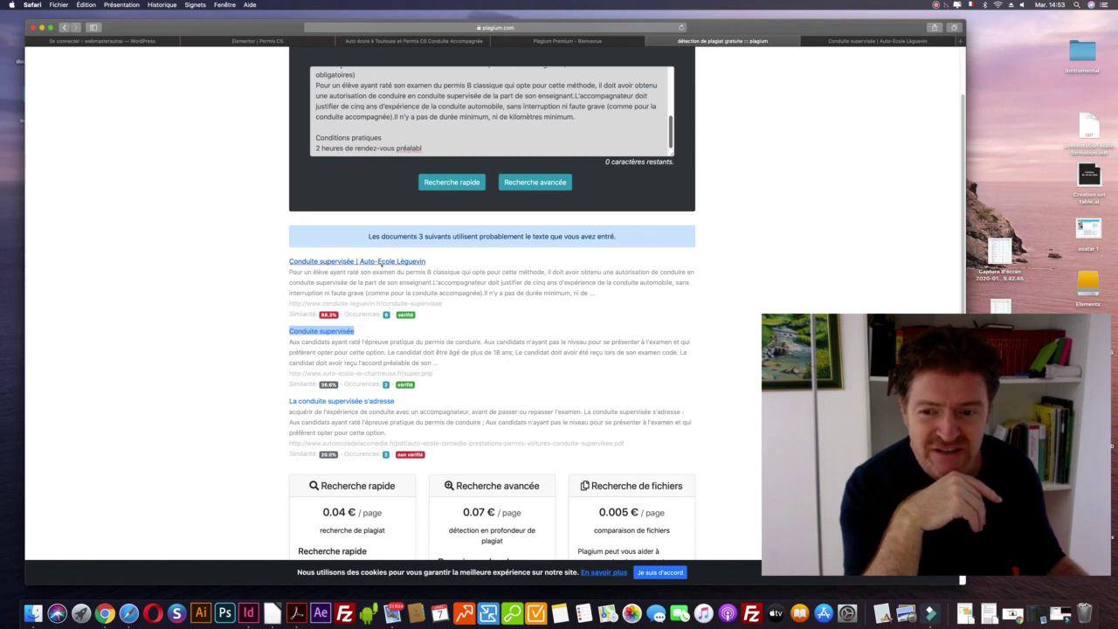
drag(275, 401, 395, 402)
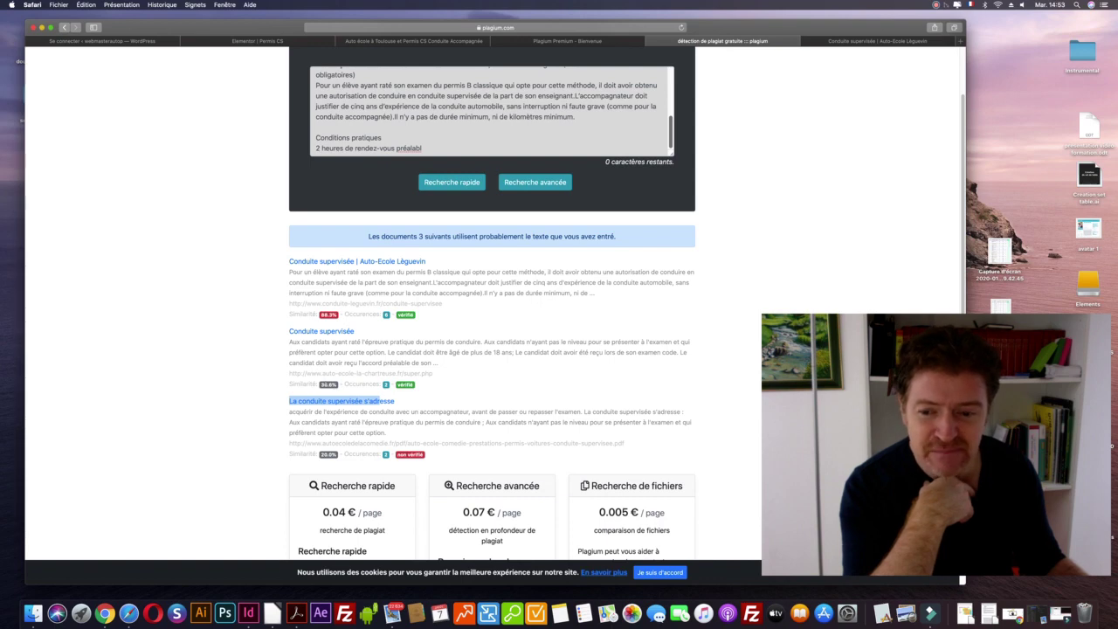
scroll(332, 306, up, 1)
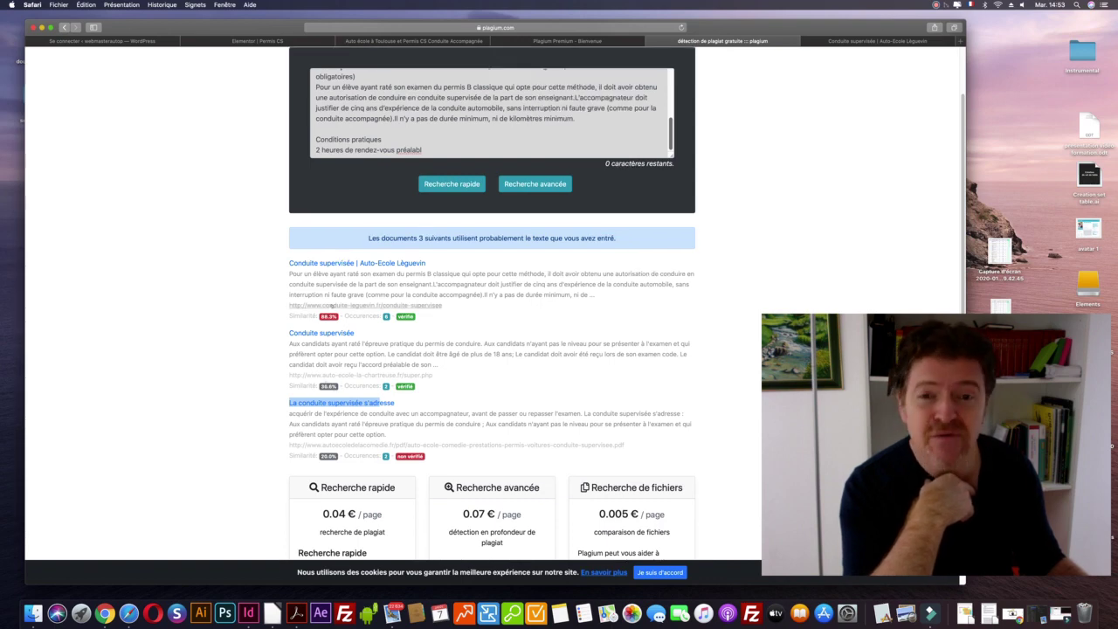
scroll(332, 306, up, 3)
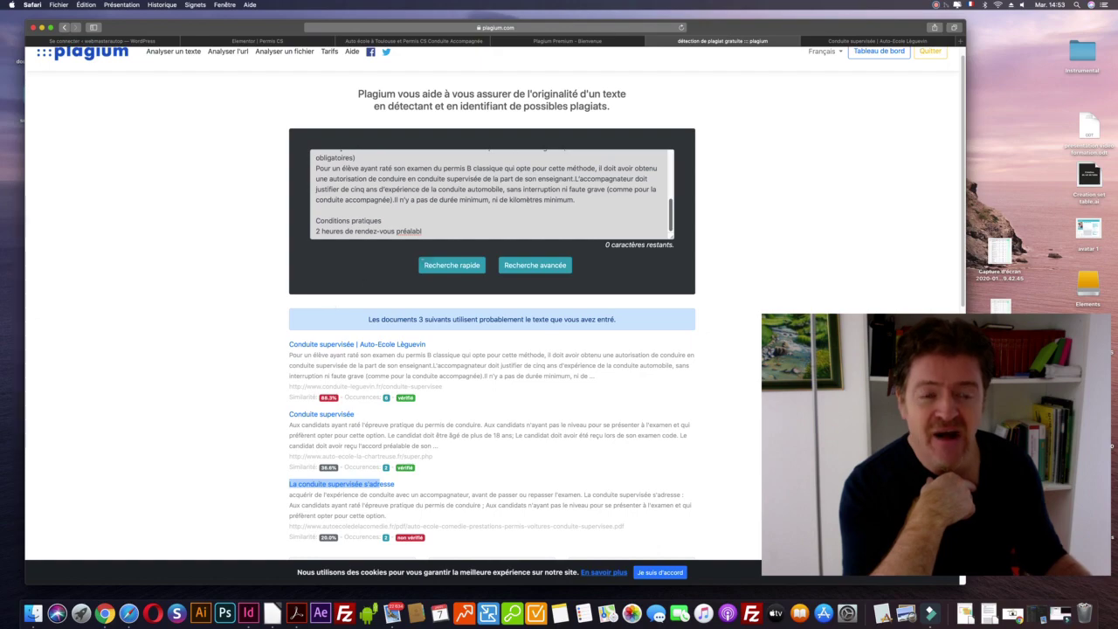
Open the Access Auto Ecole Permis CS page and read through its sections from the introduction to the tarifs.
click(369, 41)
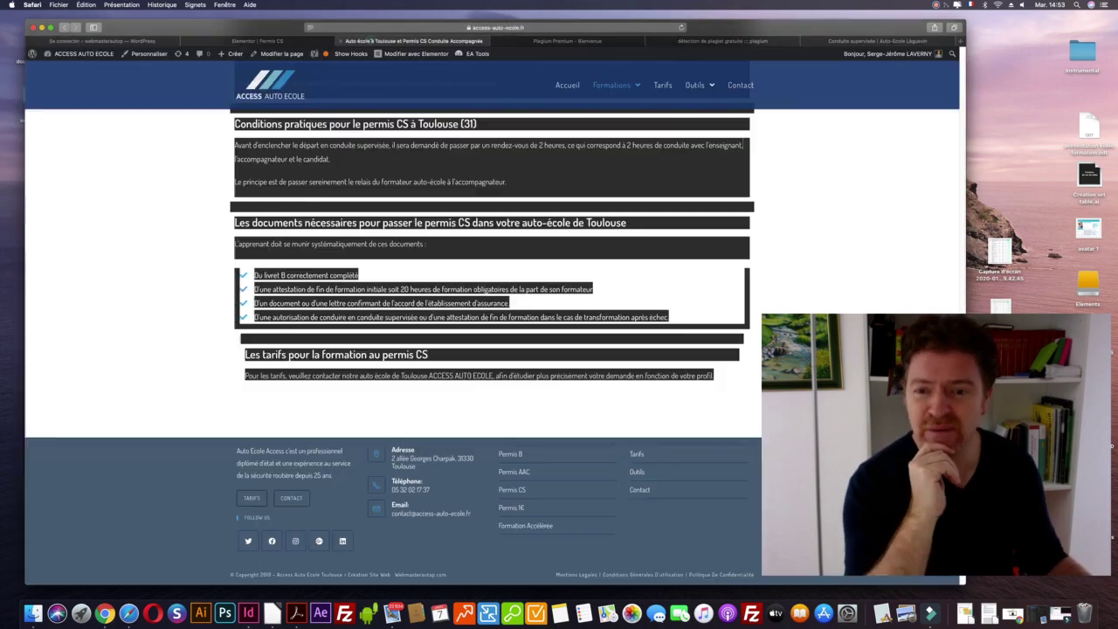
scroll(494, 332, down, 2)
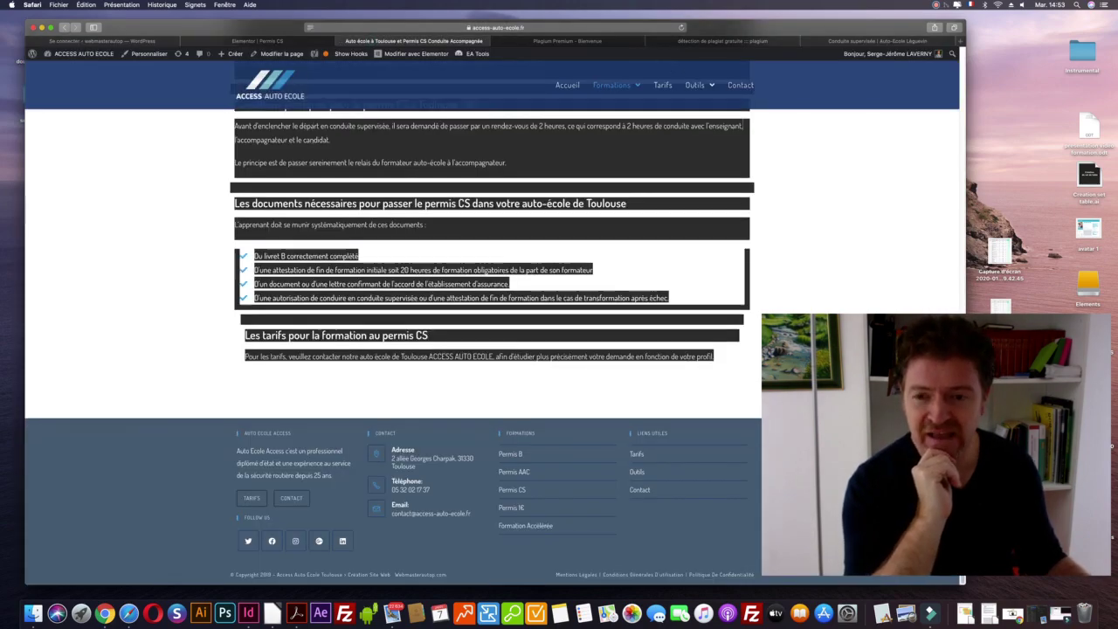
scroll(494, 332, up, 15)
scroll(494, 349, down, 4)
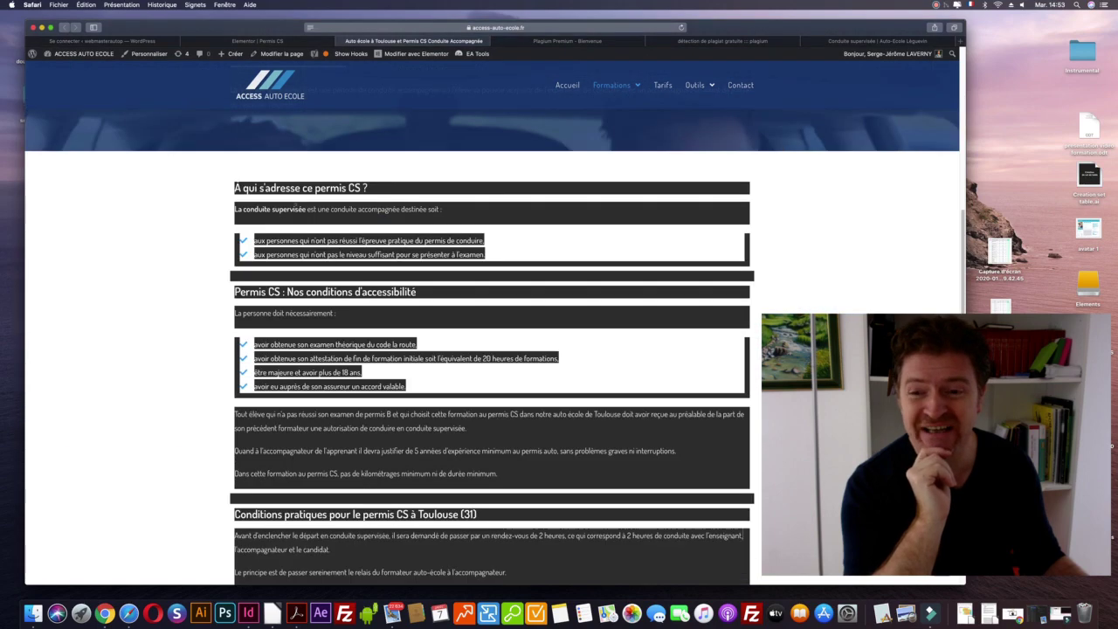
scroll(493, 349, up, 5)
scroll(494, 349, down, 6)
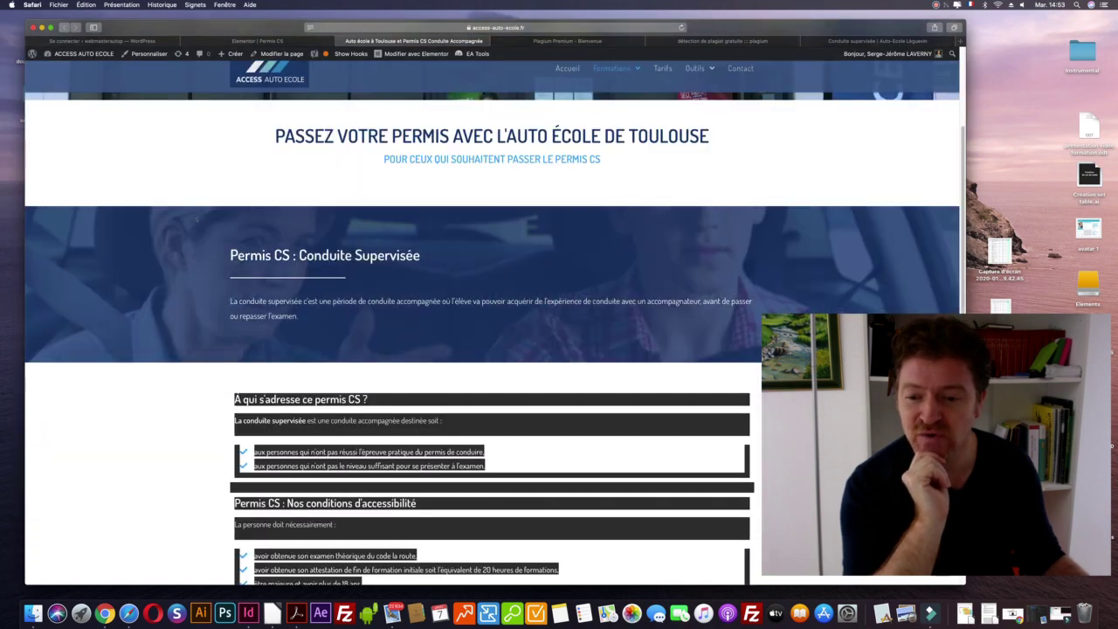
scroll(197, 220, up, 2)
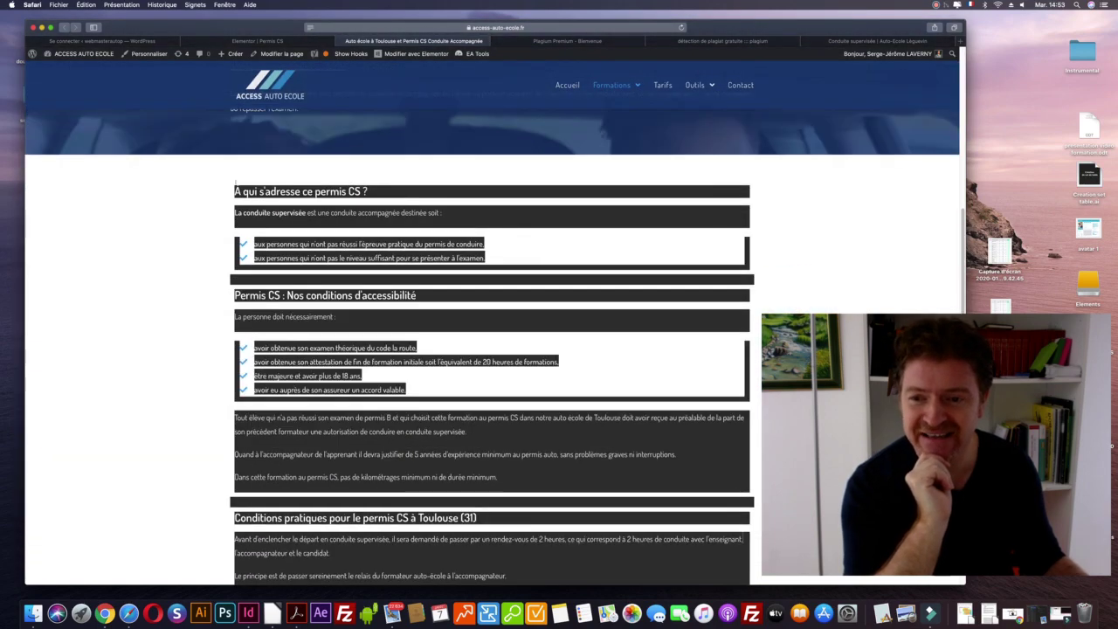
scroll(727, 464, down, 4)
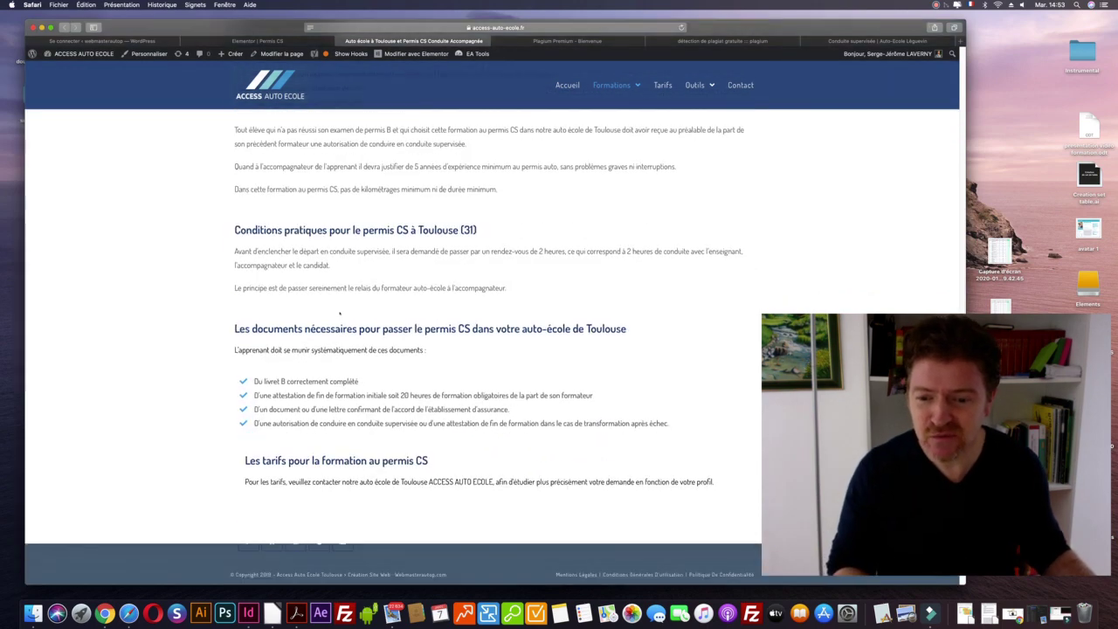
Copy the Access Auto Ecole page's Permis CS text into Plagium's free detection form and run a quick search on it.
key(super+a)
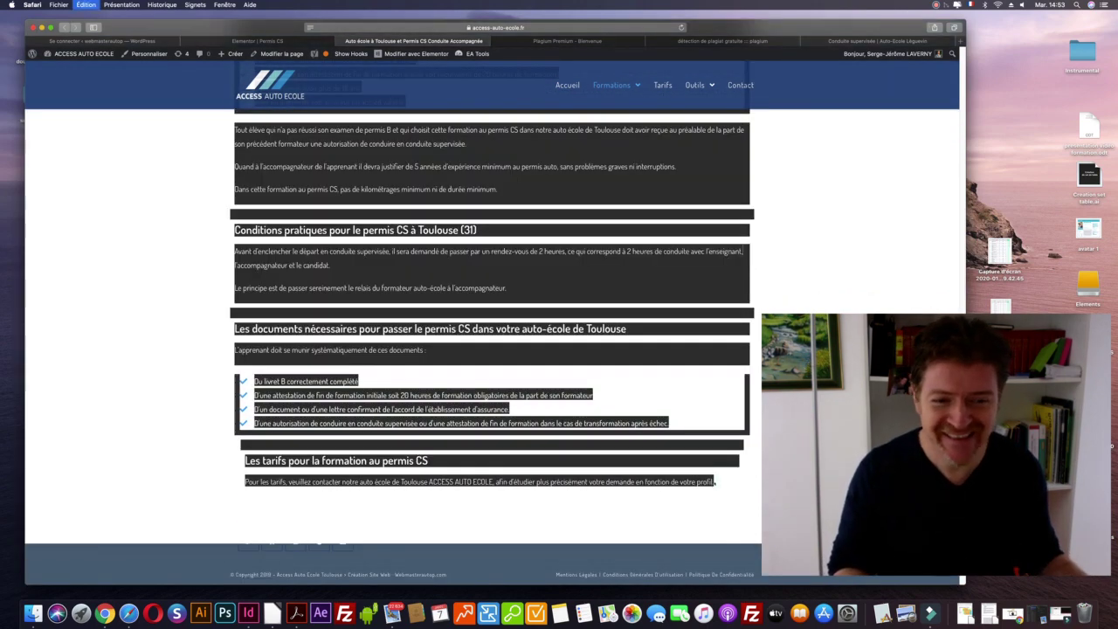
key(ctrl+Tab)
key(ctrl+Tab)
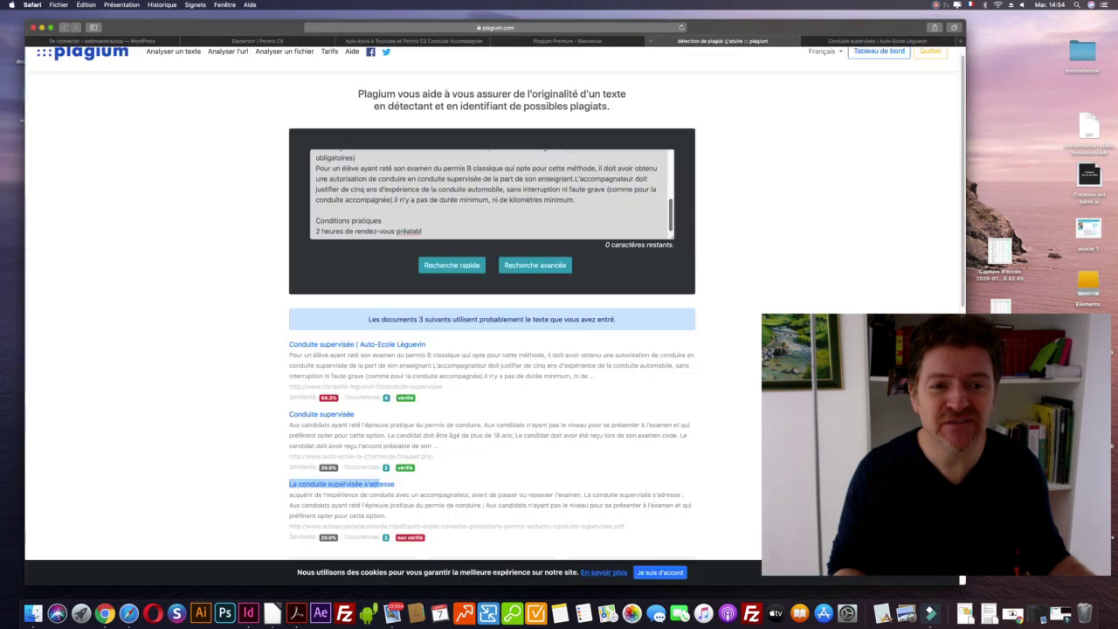
key(super+a)
key(super+v)
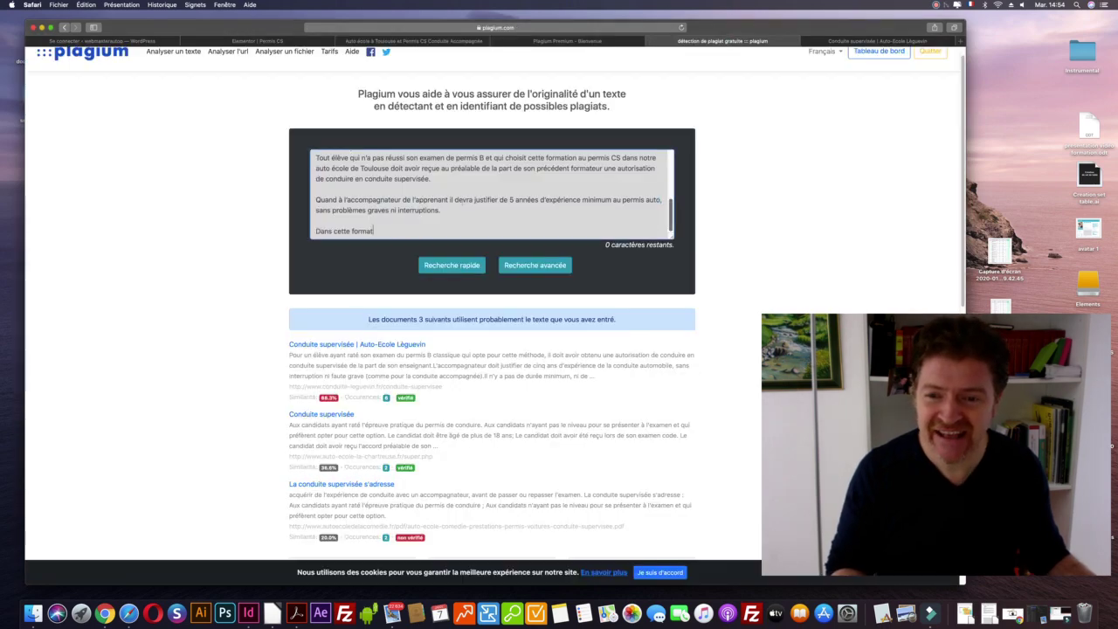
click(451, 265)
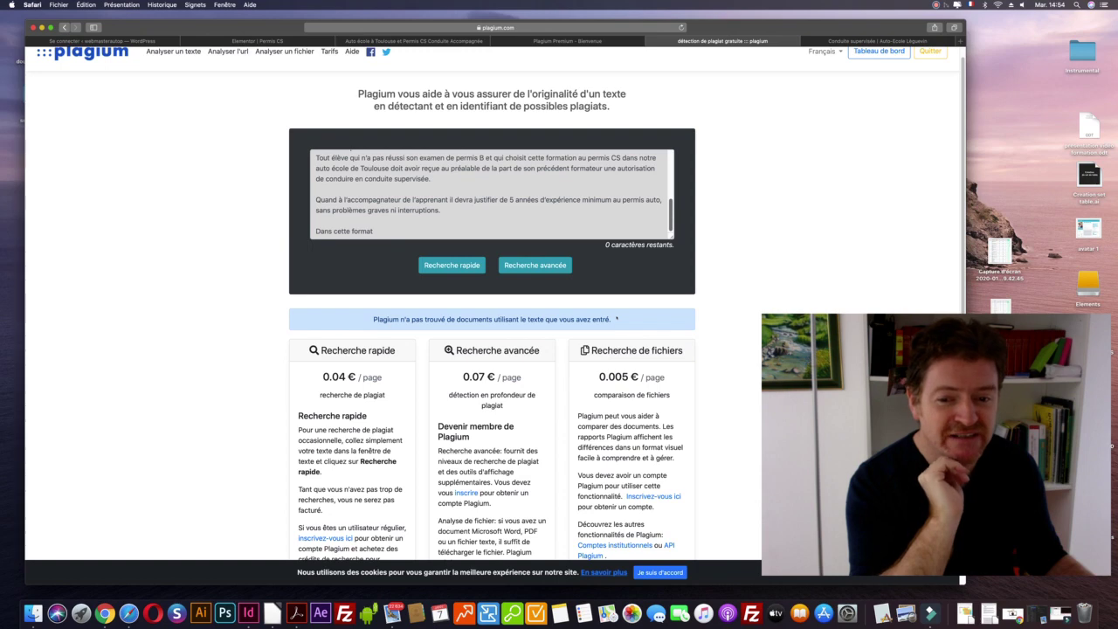
scroll(675, 220, up, 1)
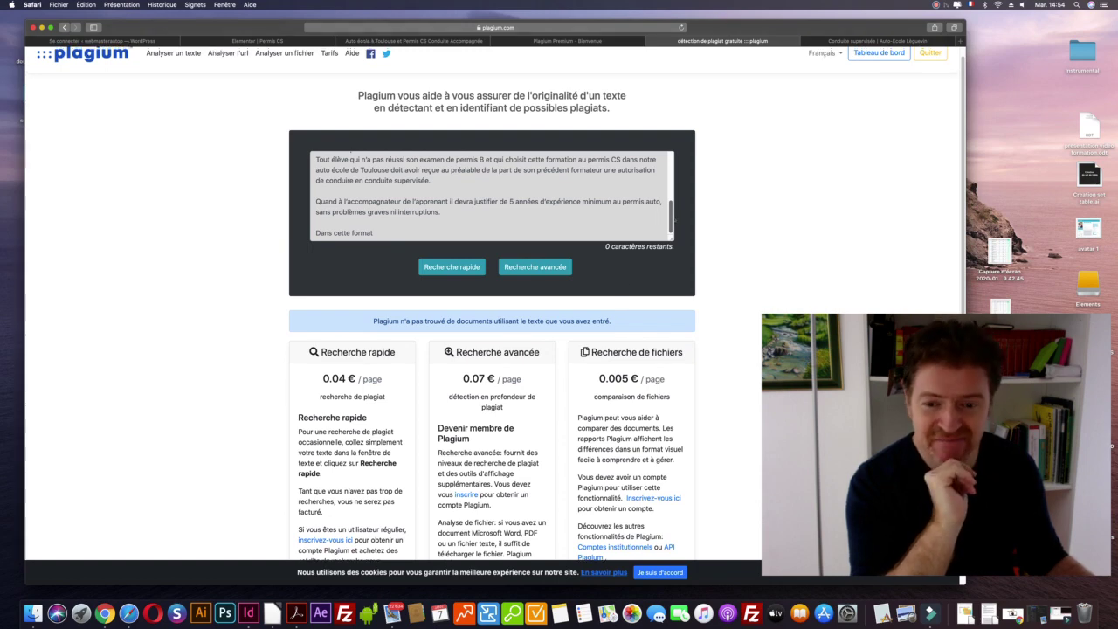
scroll(674, 220, up, 1)
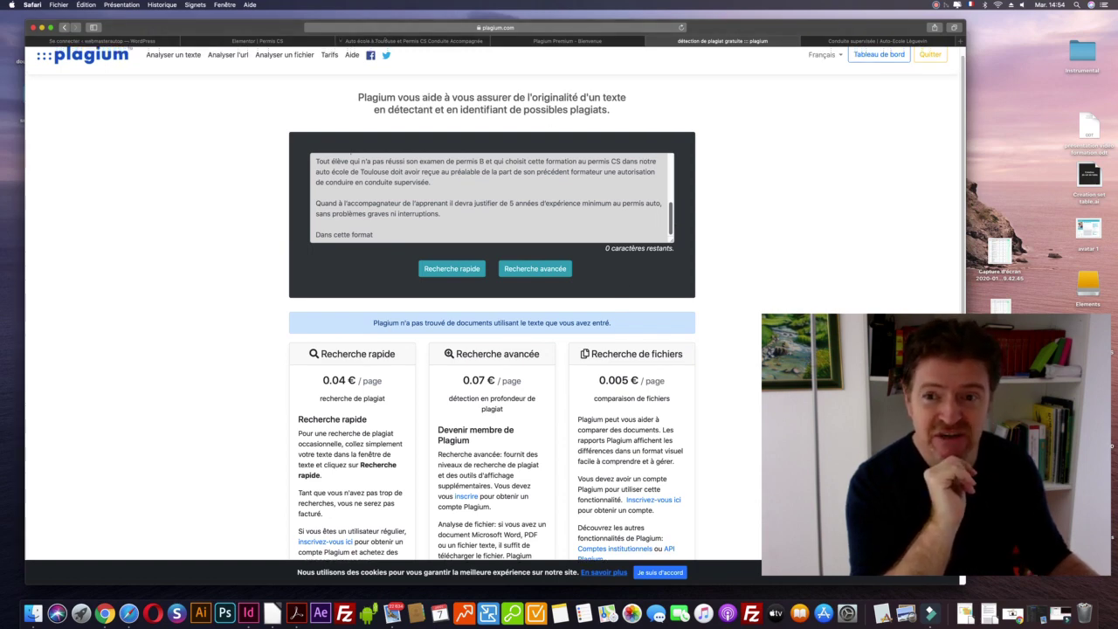
Review the Permis CS page's accessibility and practical conditions, and return to the free Plagium search results.
click(413, 40)
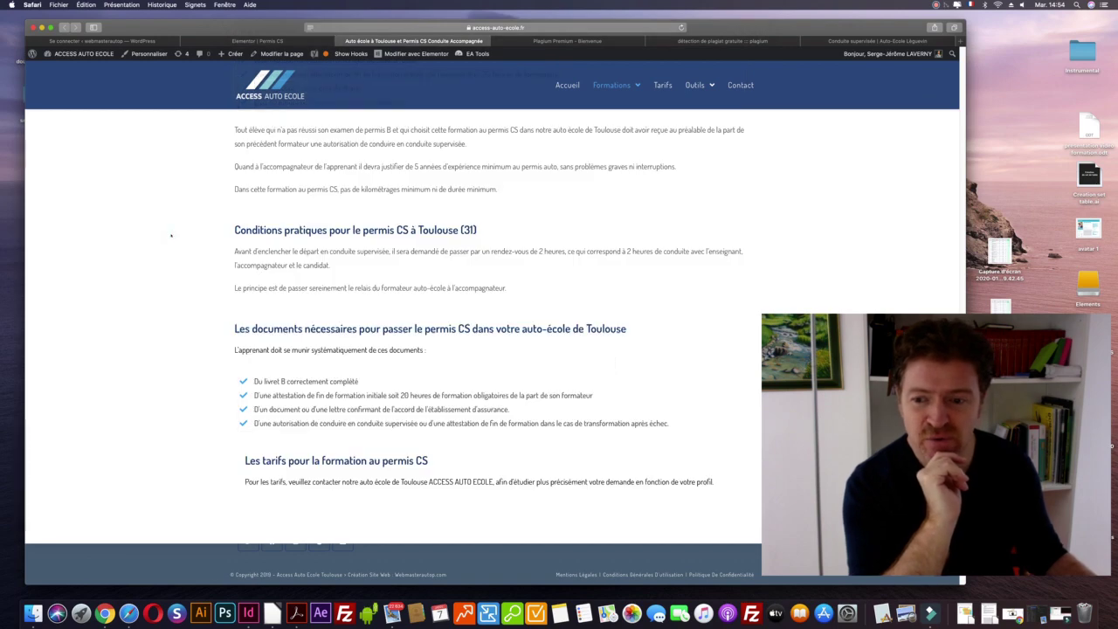
scroll(170, 235, down, 3)
scroll(171, 235, up, 8)
scroll(171, 235, up, 4)
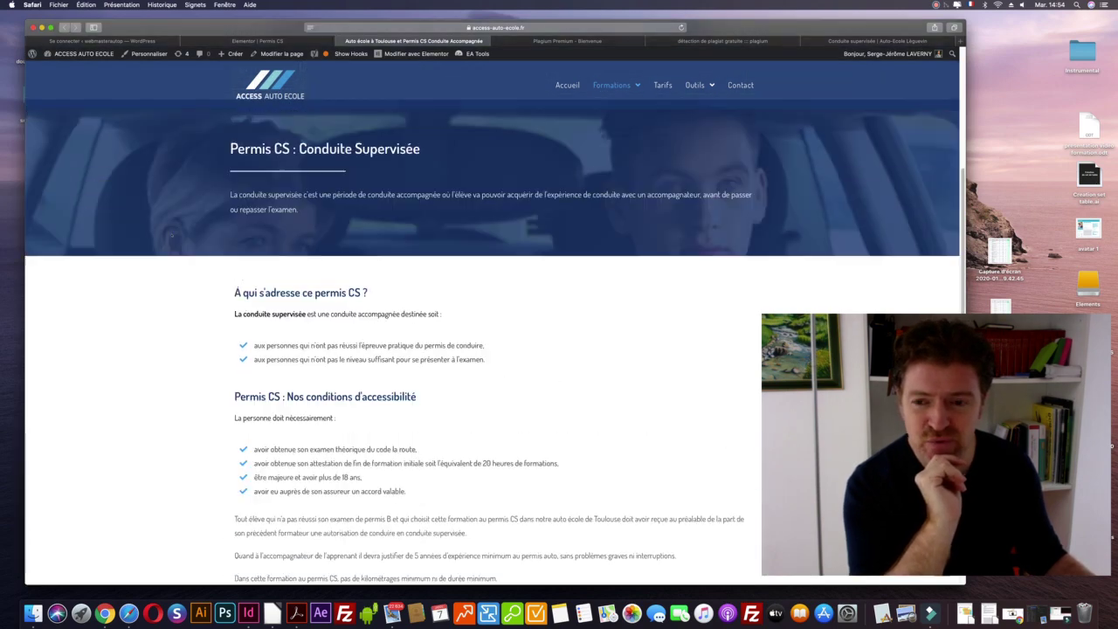
scroll(172, 235, down, 2)
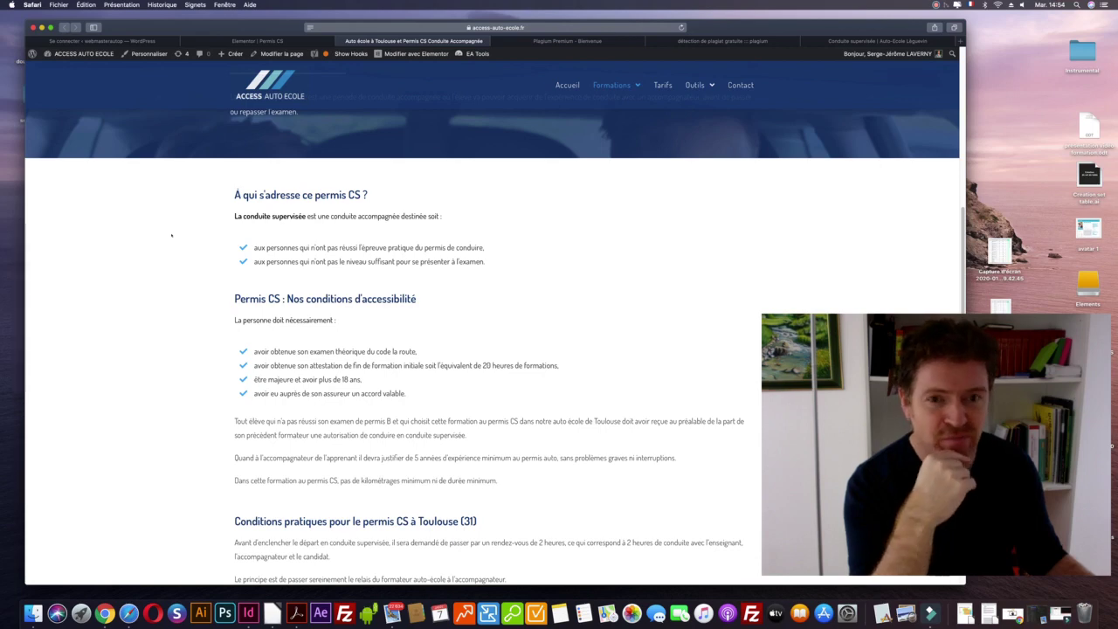
scroll(171, 235, up, 1)
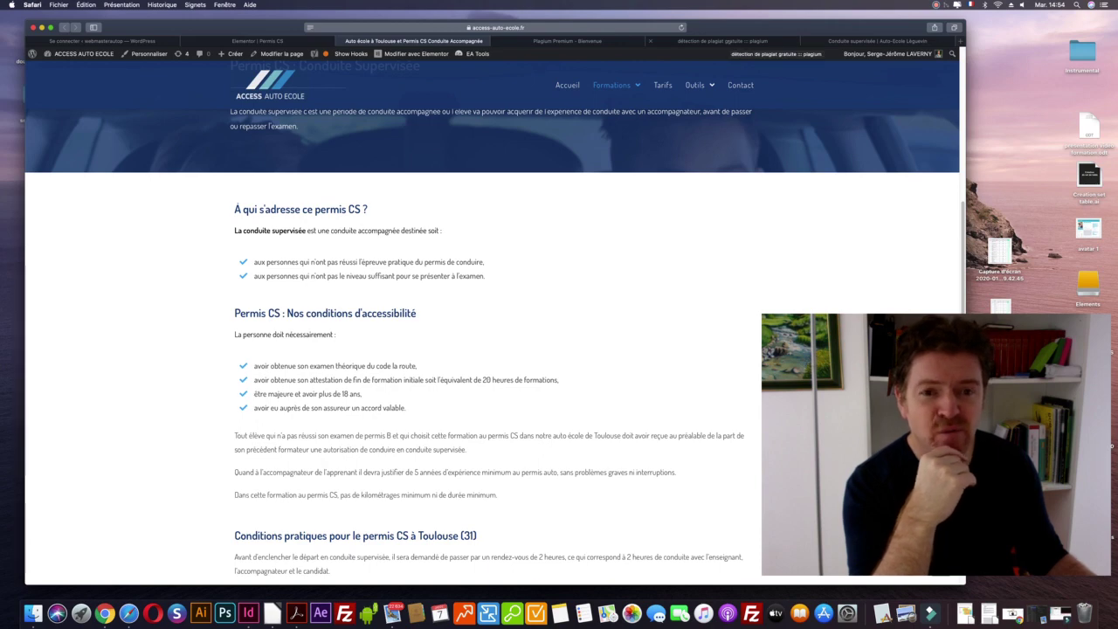
click(725, 41)
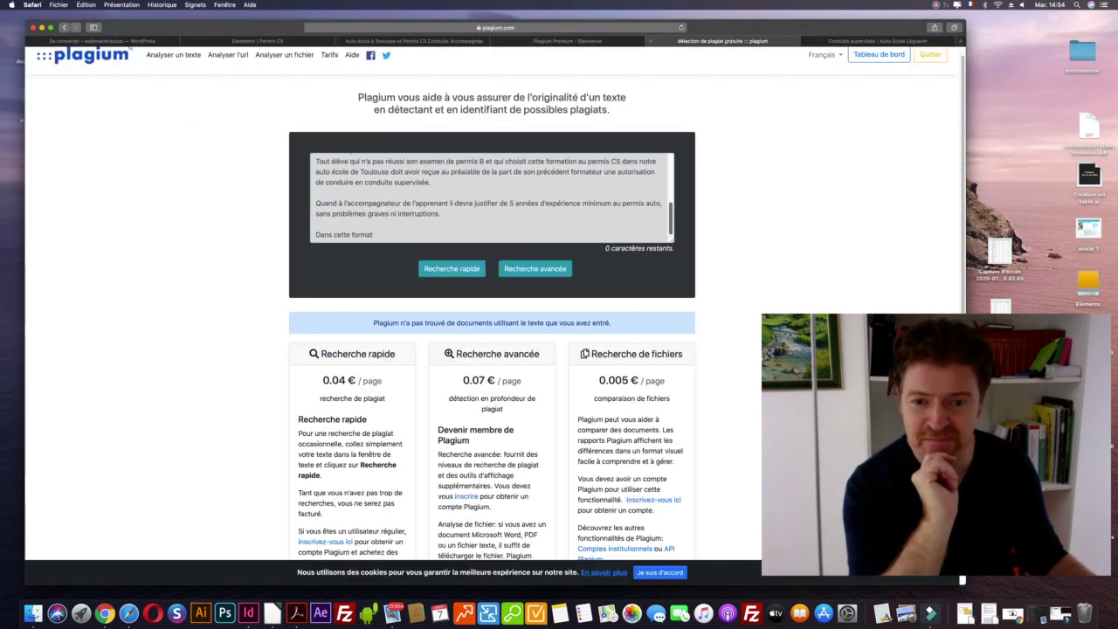
scroll(713, 119, up, 1)
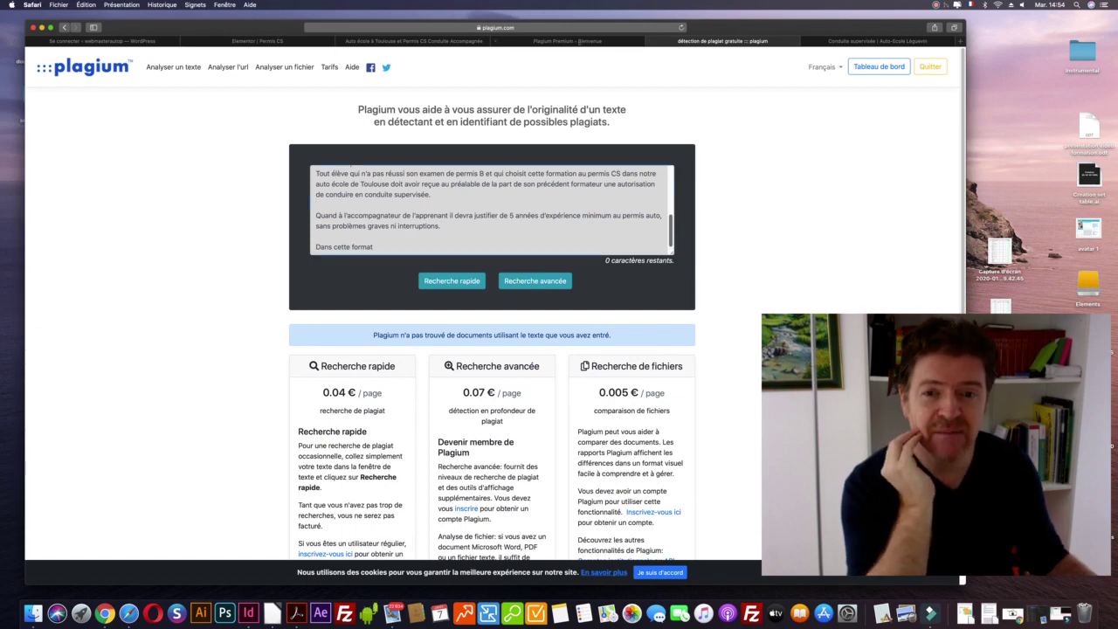
Dismiss the credit purchase warning on the Plagium Premium dashboard and look over the text analysis form and search history.
click(616, 41)
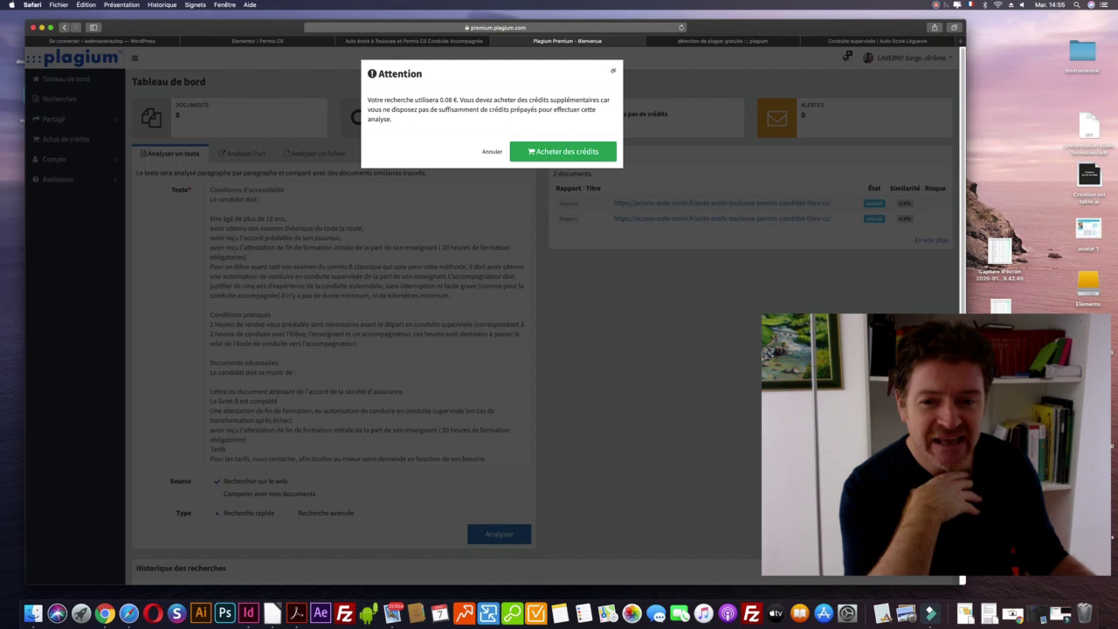
click(613, 70)
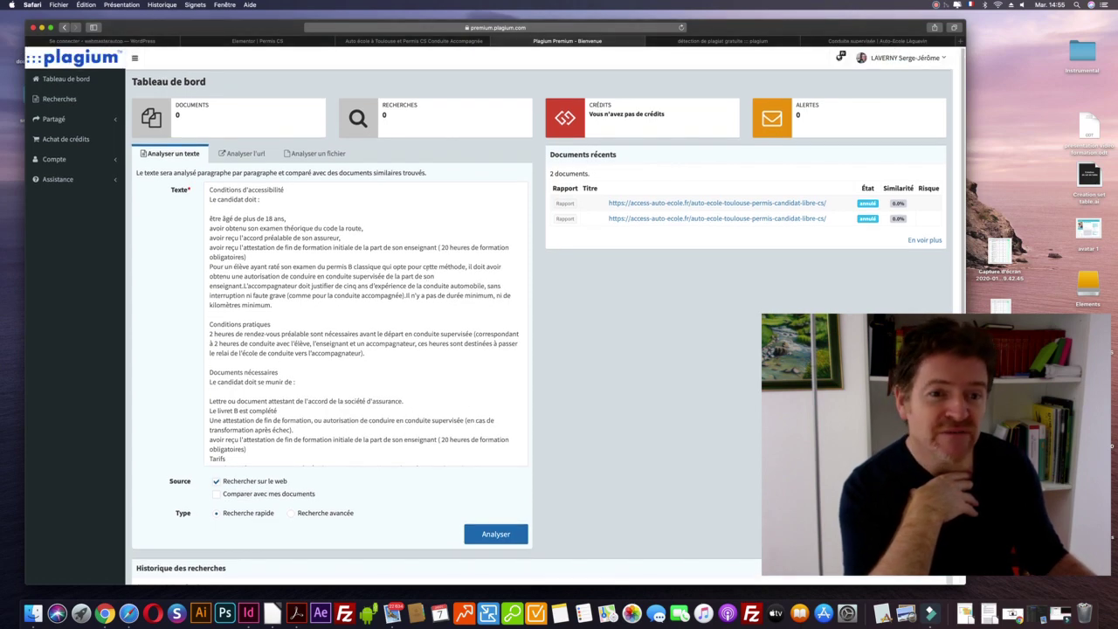
scroll(413, 292, down, 3)
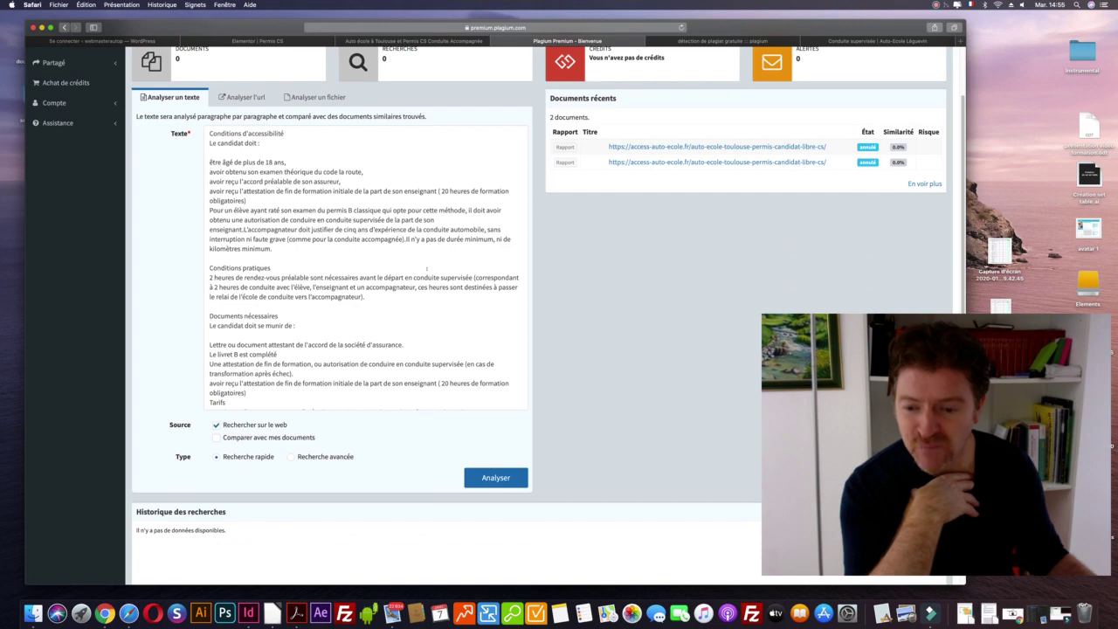
scroll(412, 292, up, 3)
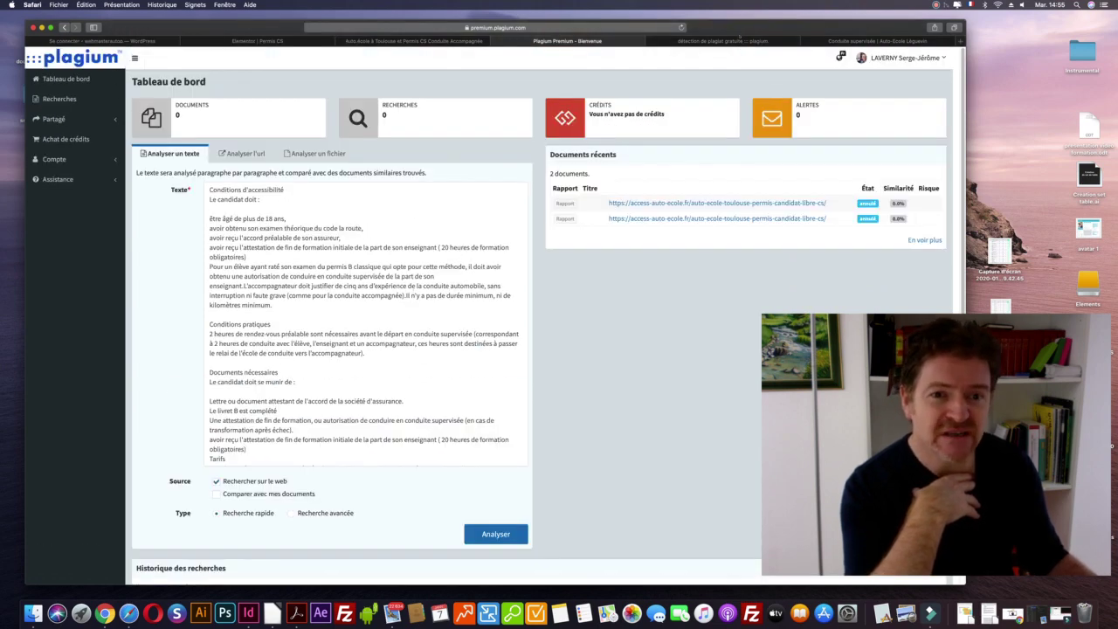
Return to the free Plagium detection page and examine its address, the submitted text and the search offers.
key(ctrl+Tab)
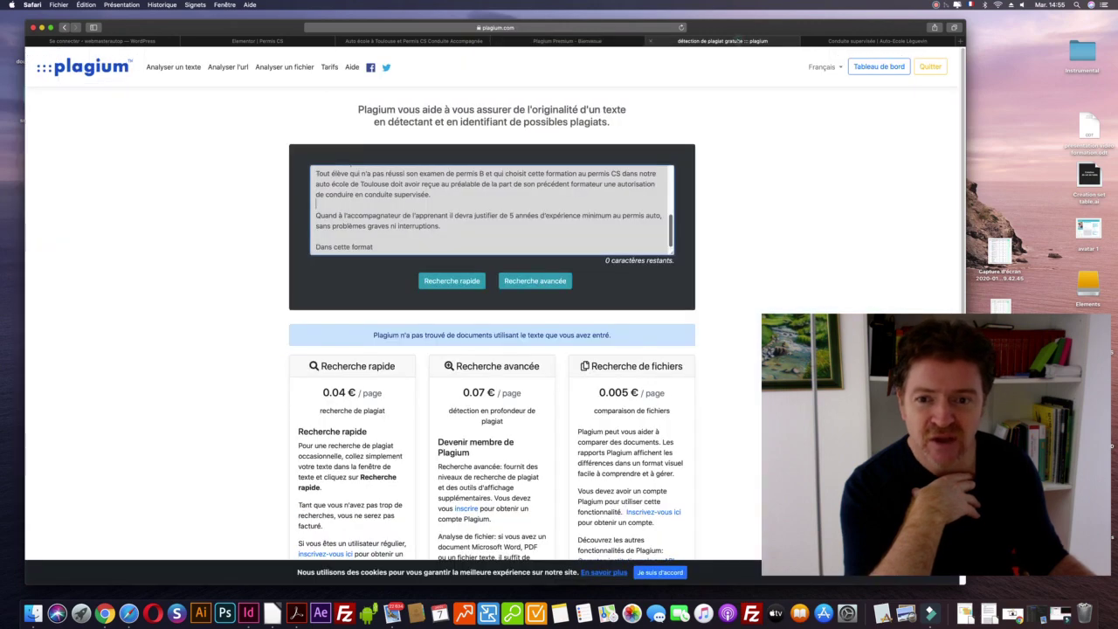
key(super+l)
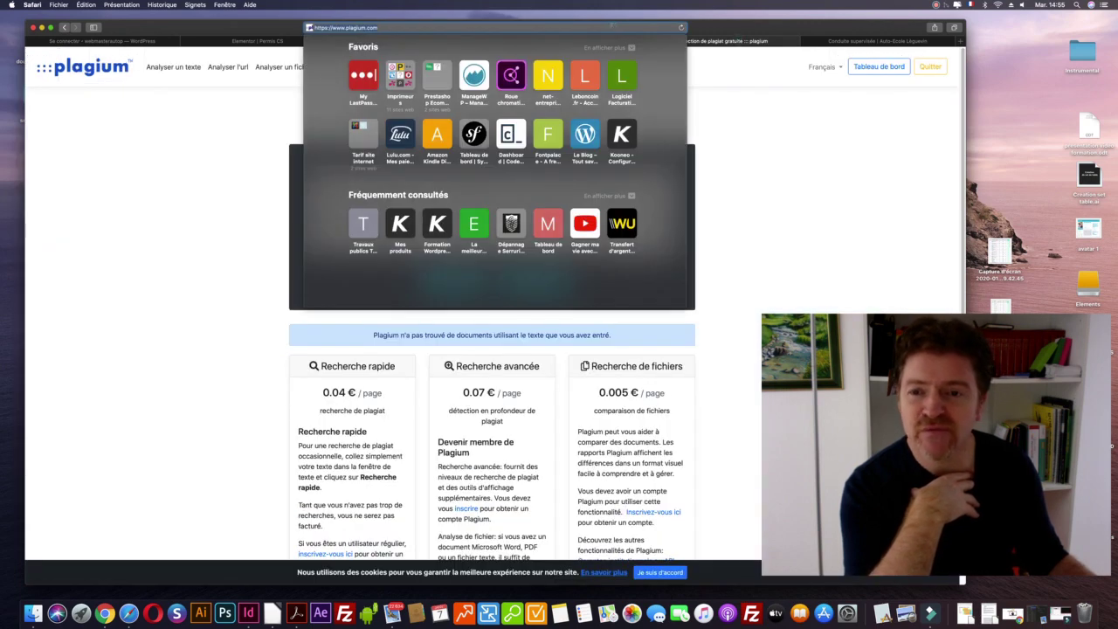
key(Escape)
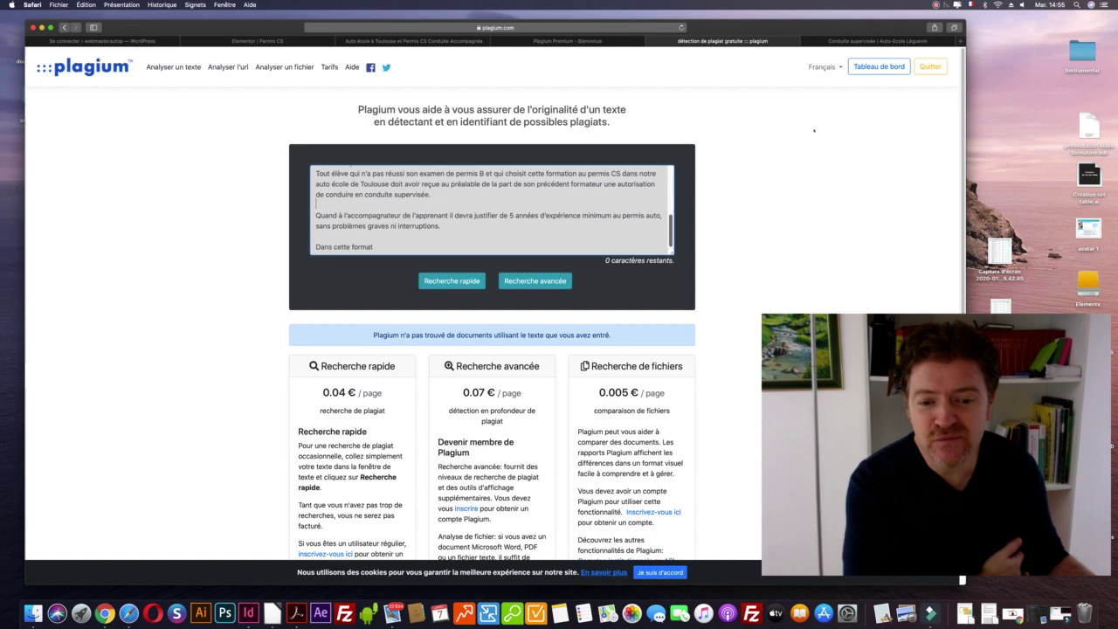
scroll(510, 386, down, 3)
scroll(509, 386, up, 3)
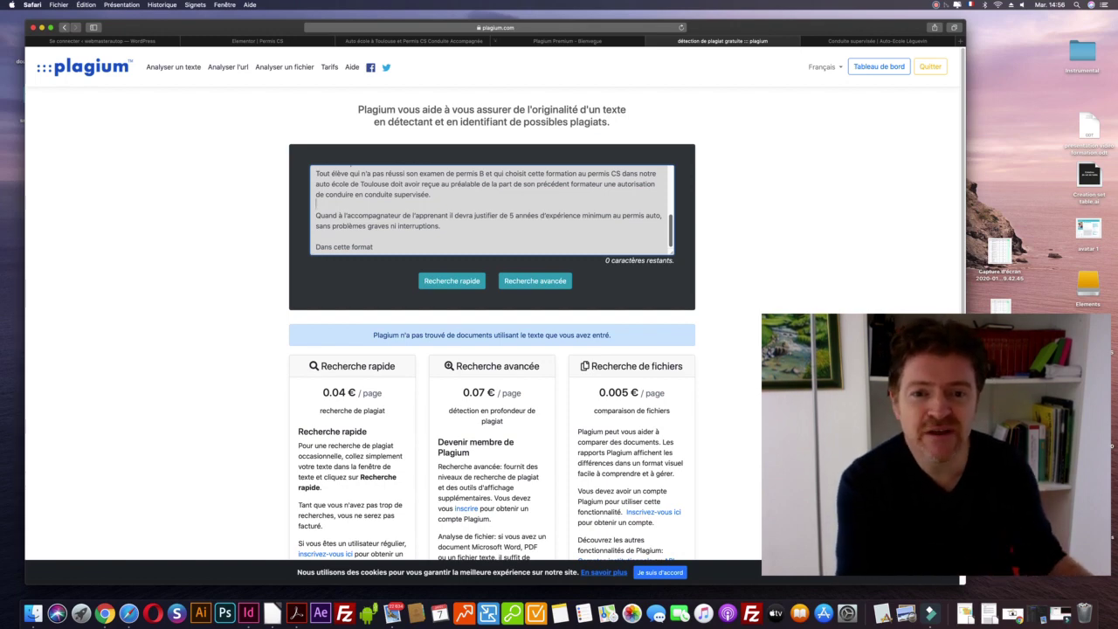
Return to the Plagium Premium dashboard, highlight part of the submitted text, and open the URL analysis form ready for a web address.
click(596, 42)
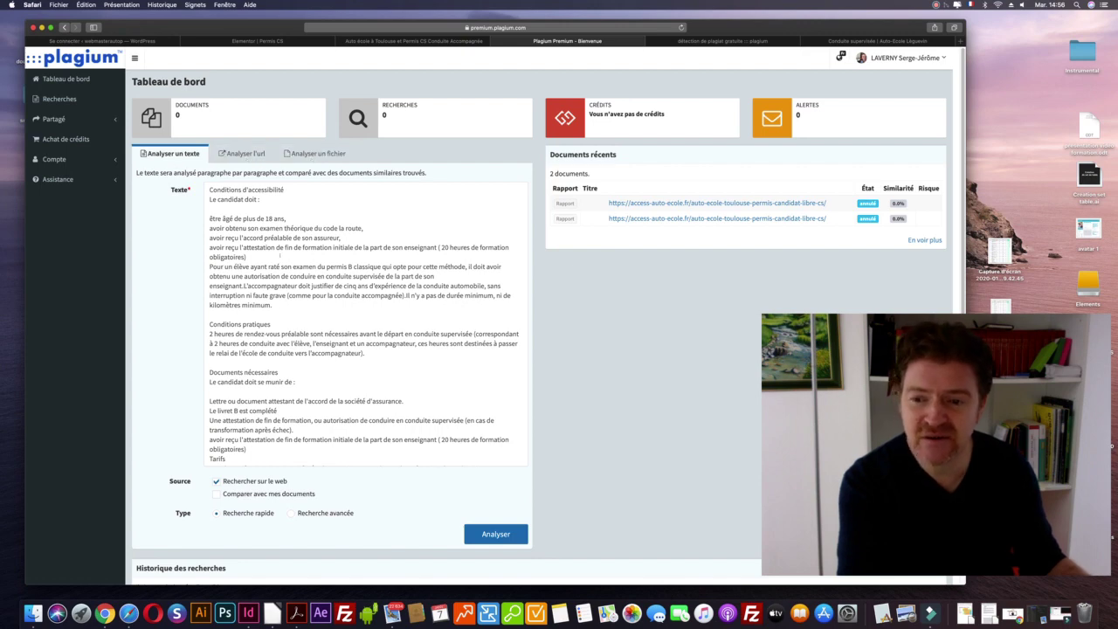
drag(244, 219, 298, 286)
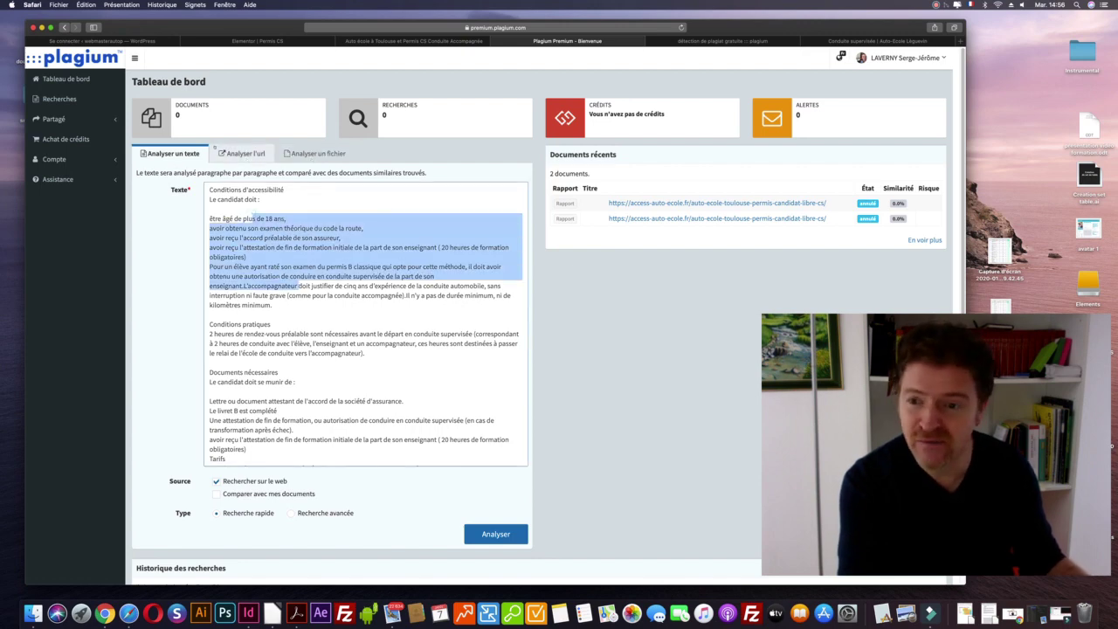
click(228, 153)
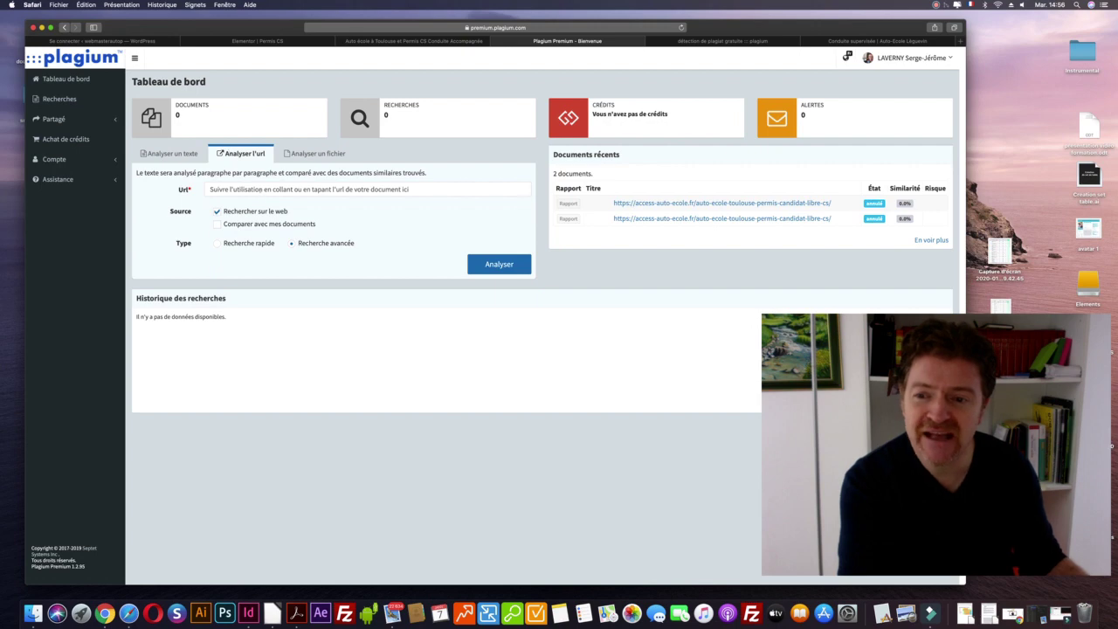
click(261, 189)
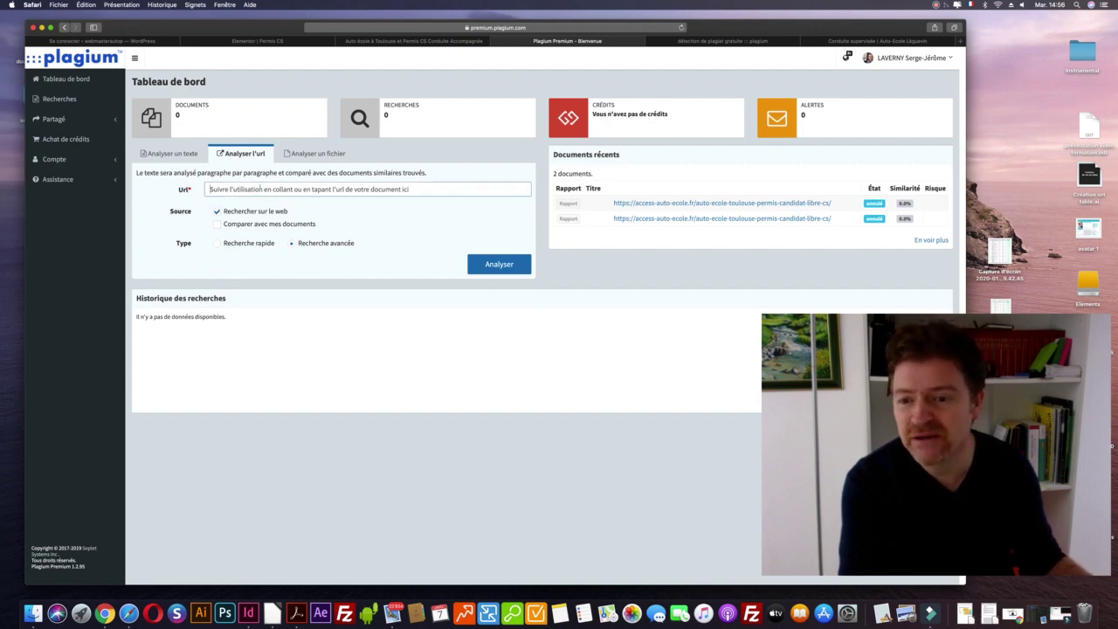
key(ctrl+Tab)
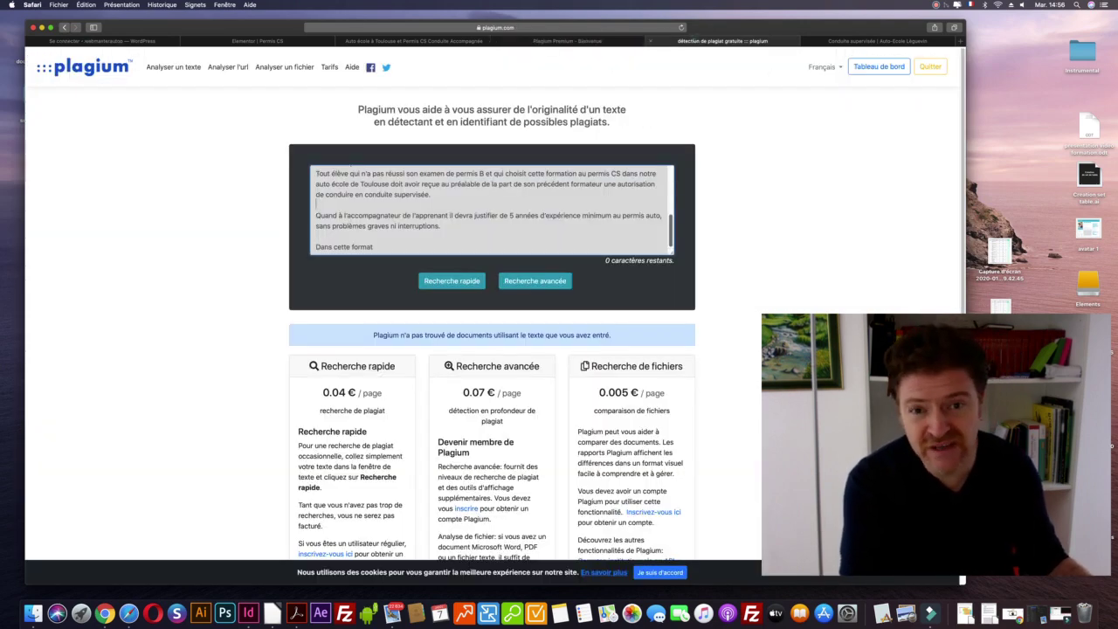
click(600, 41)
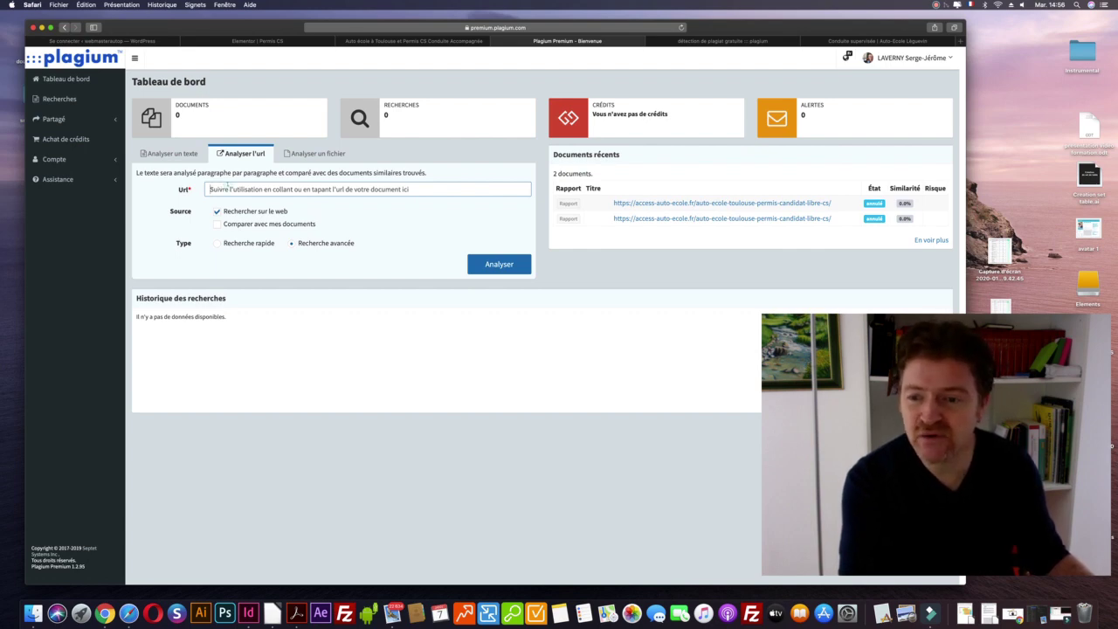
key(super+v)
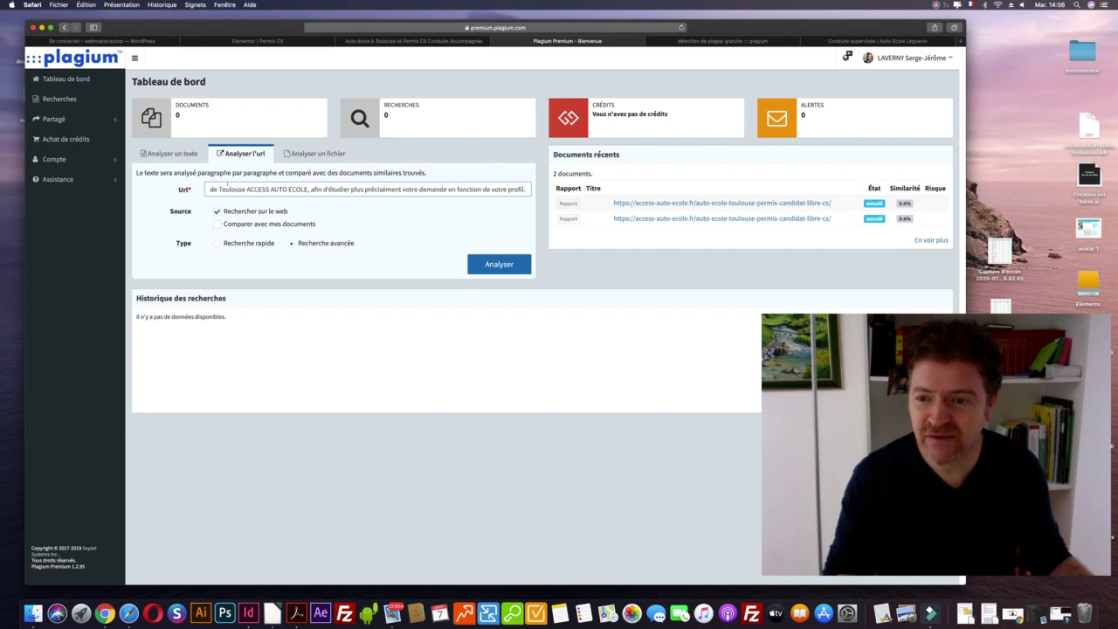
key(super+a)
key(BackSpace)
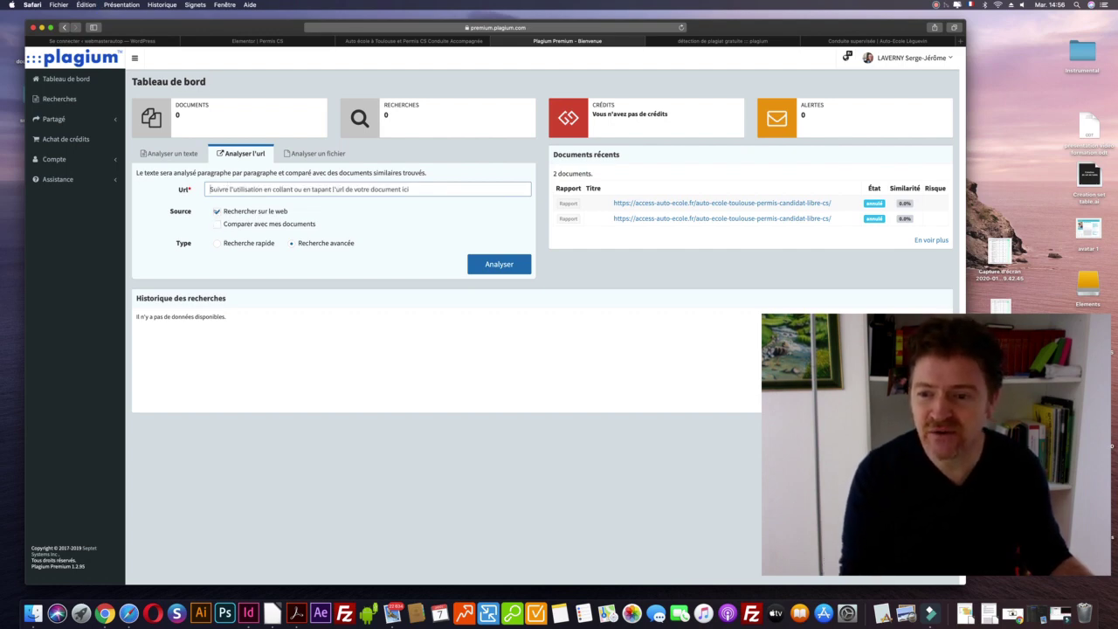
Set the URL analysis search type to Recherche rapide.
click(217, 243)
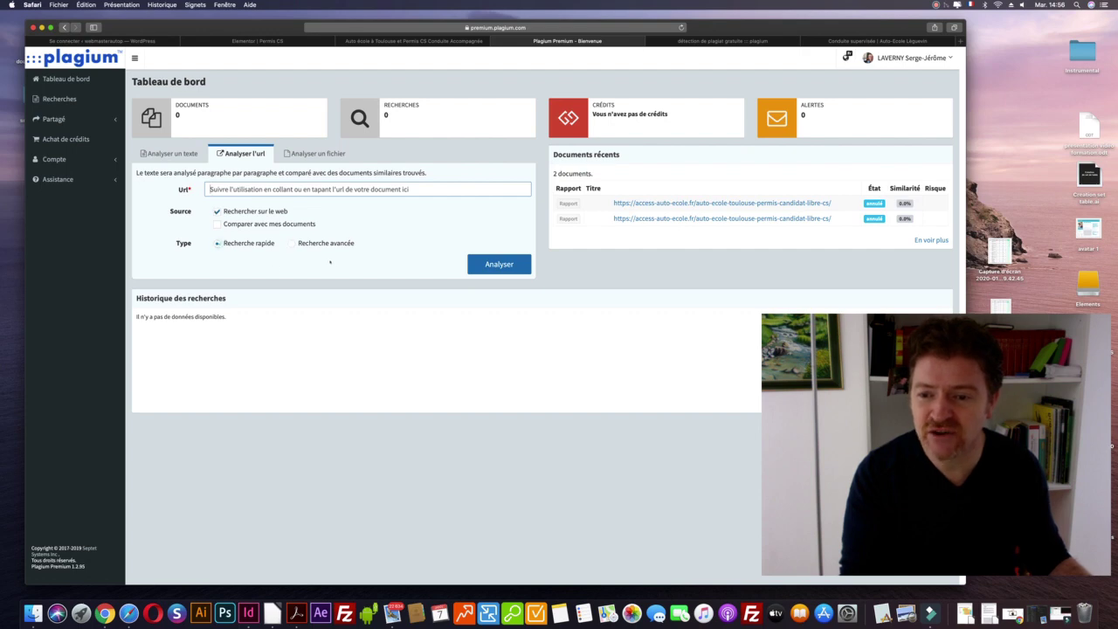
Set the URL analysis search type to Recherche avancée and return to the free Plagium detection page.
click(292, 243)
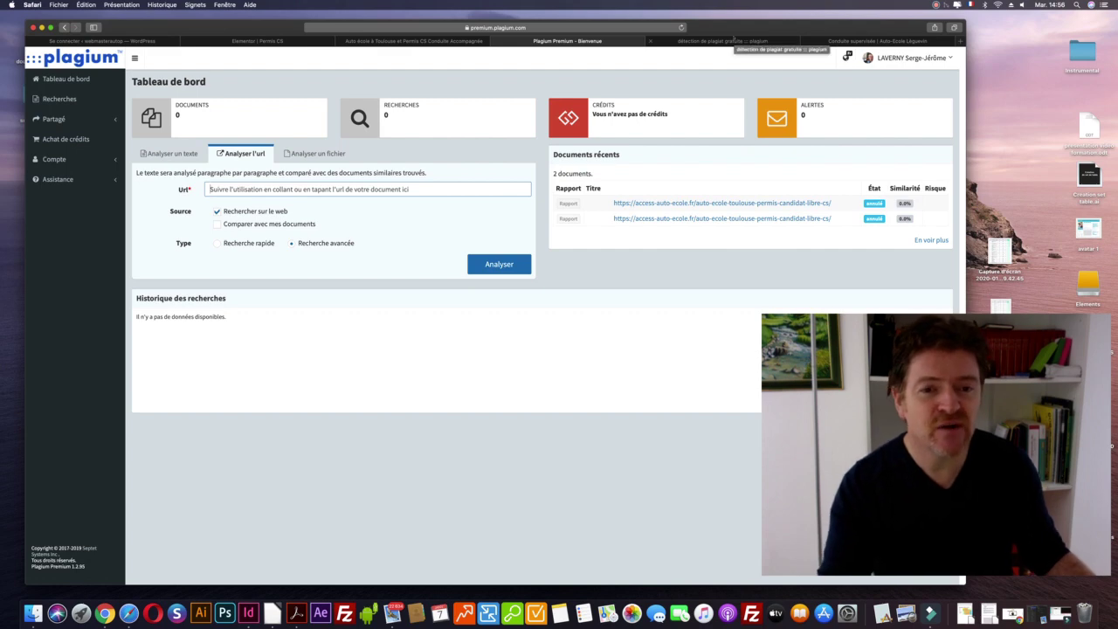
click(415, 41)
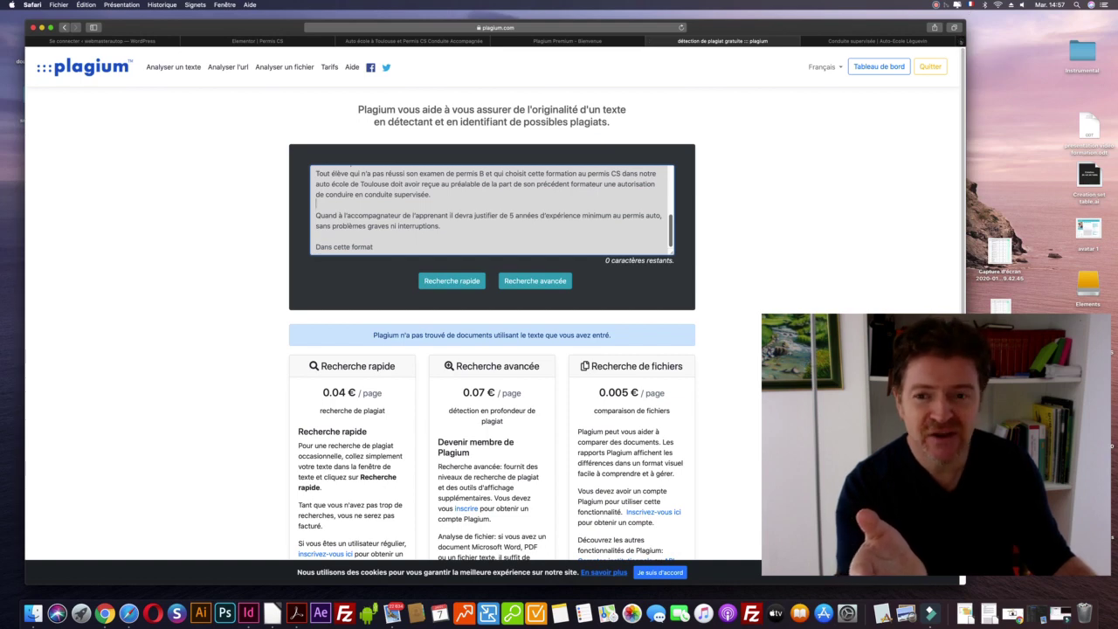
Open the webmasterautop.fr website in a new tab.
key(super+t)
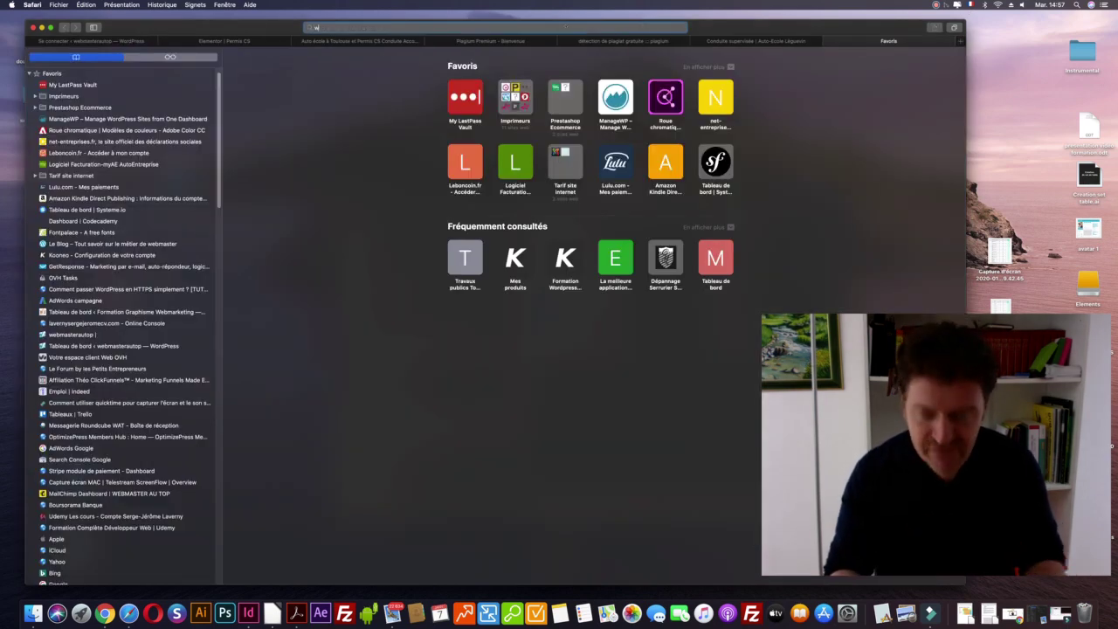
text(webmasterautop.kneo.m)
key(BackSpace)
key(BackSpace)
key(BackSpace)
key(BackSpace)
key(BackSpace)
key(BackSpace)
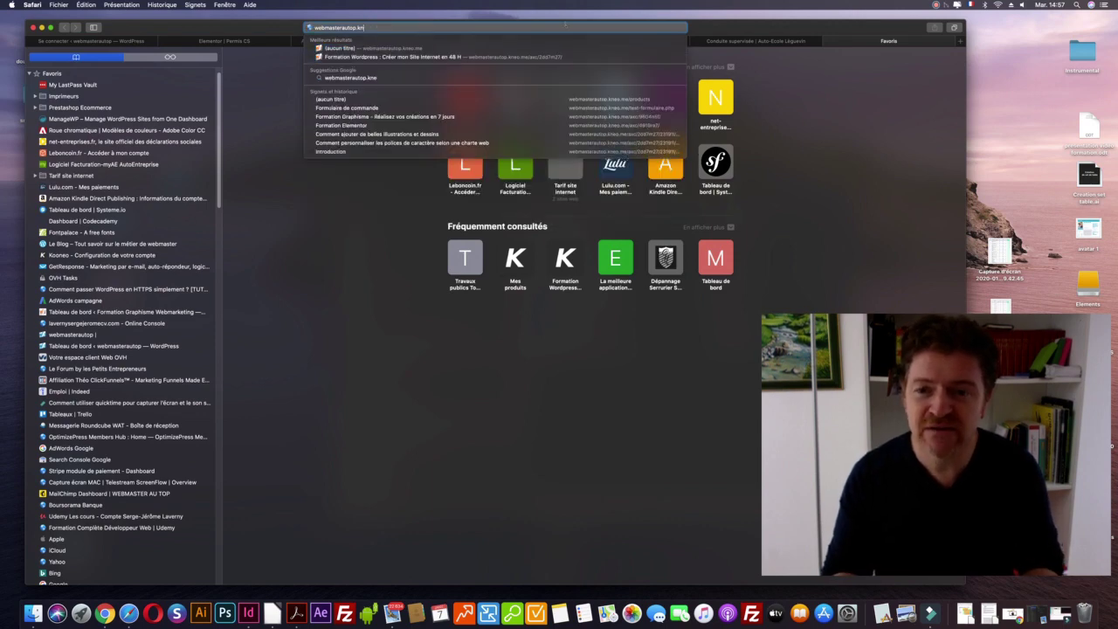
text(fr)
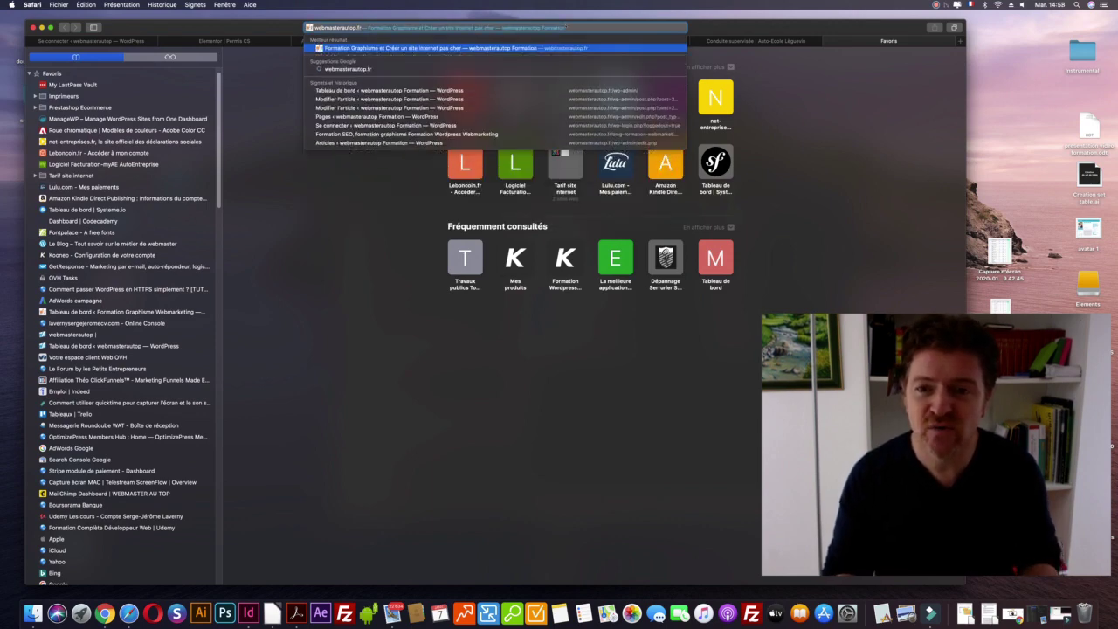
key(Return)
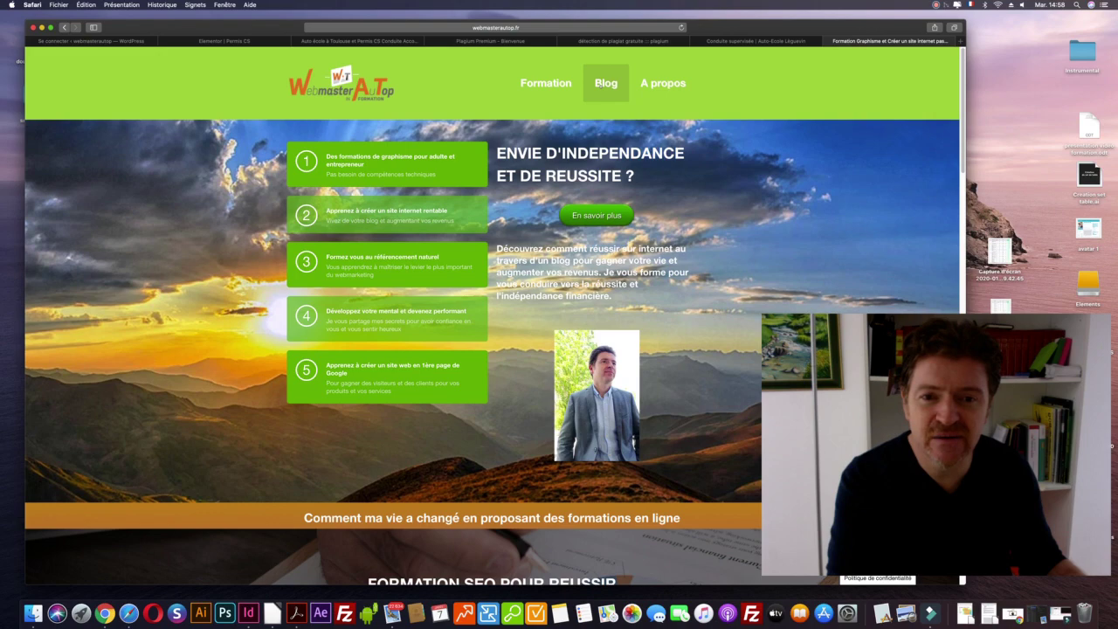
Open the site's blog article "Les meilleurs outils SEO gratuits et payants pour le référencement naturel" and look over its opening sections.
click(606, 84)
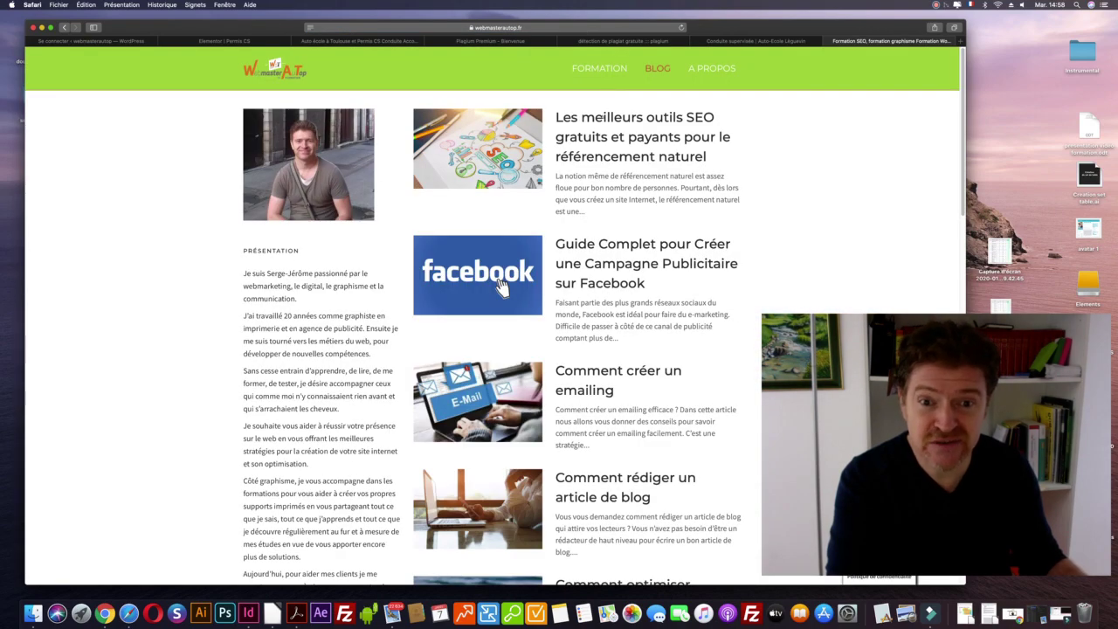
click(503, 288)
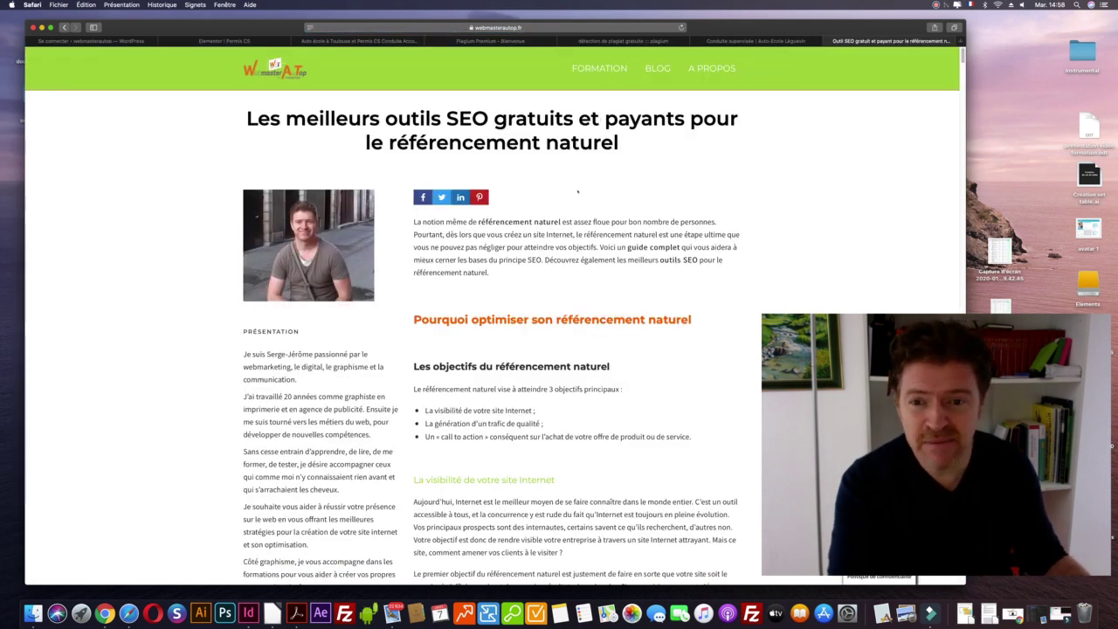
scroll(583, 185, down, 10)
scroll(588, 203, down, 5)
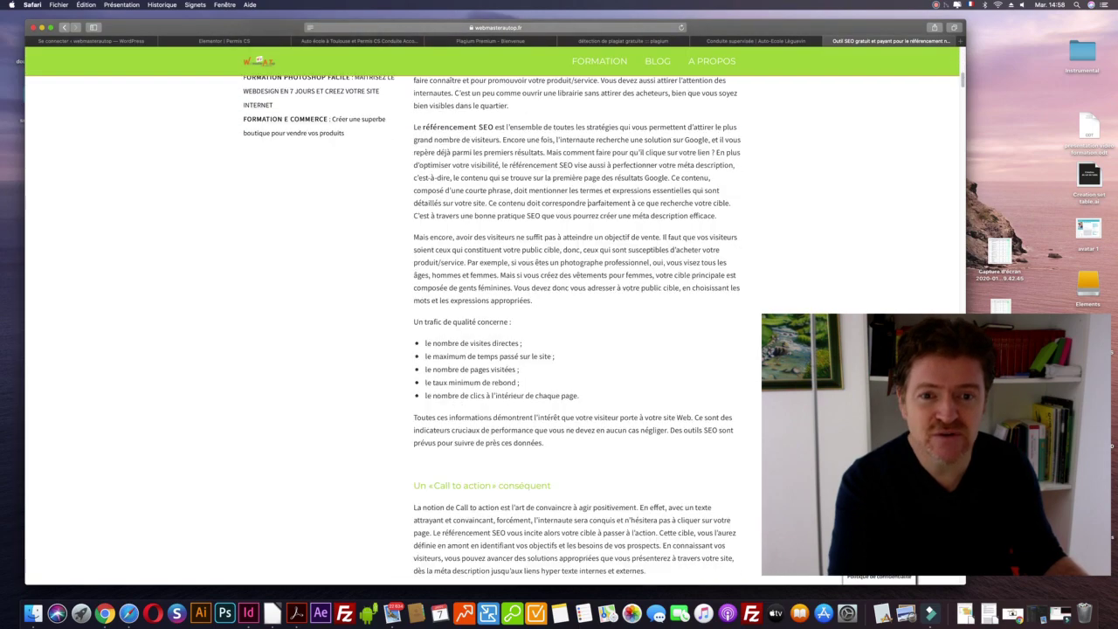
scroll(588, 203, up, 1)
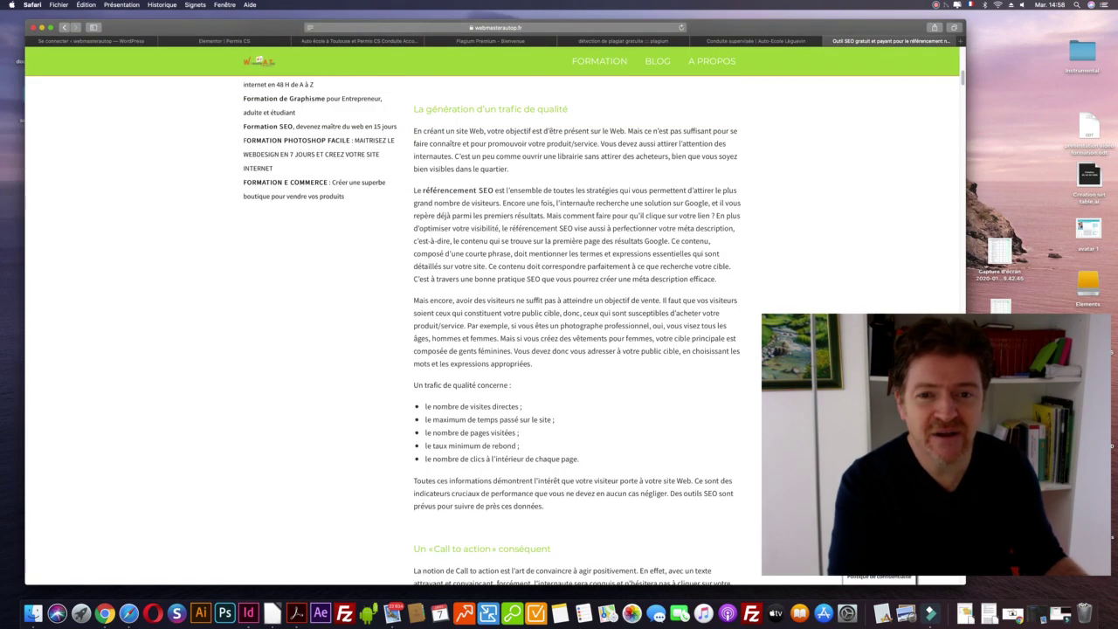
Search the article for "plagium" and highlight the closing sentences of the Plagium section about the author's test.
key(super+f)
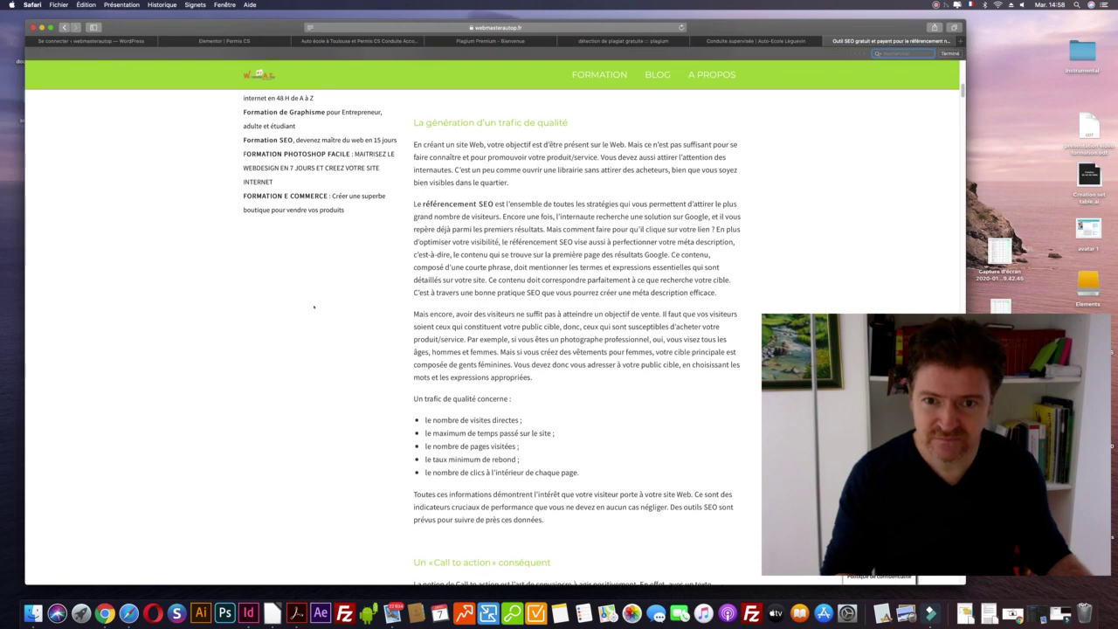
text(plagium)
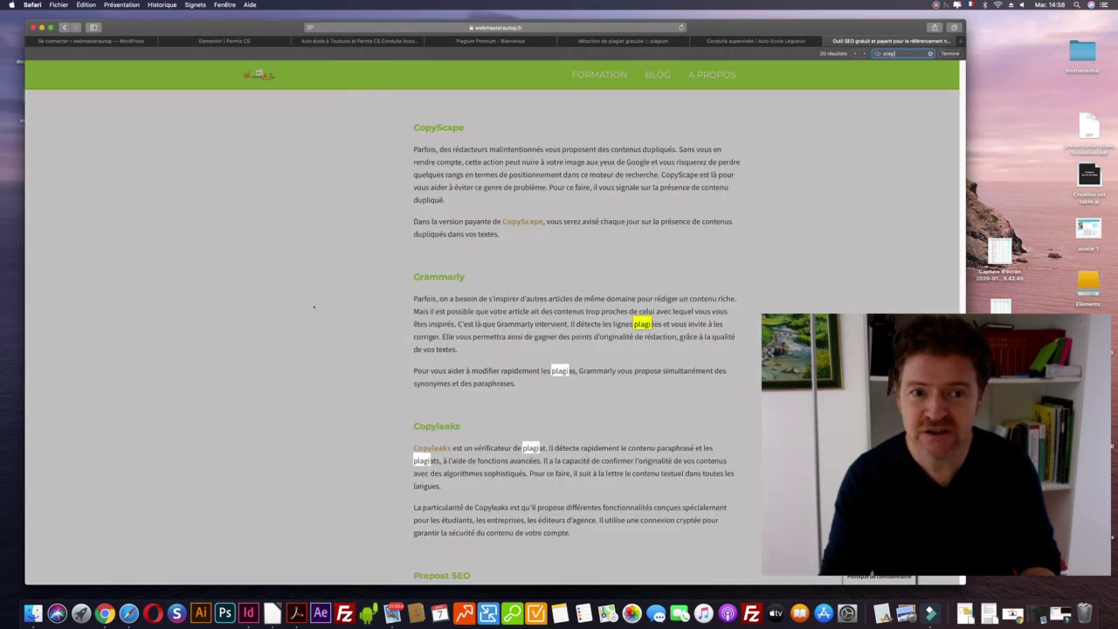
click(339, 387)
scroll(340, 387, down, 2)
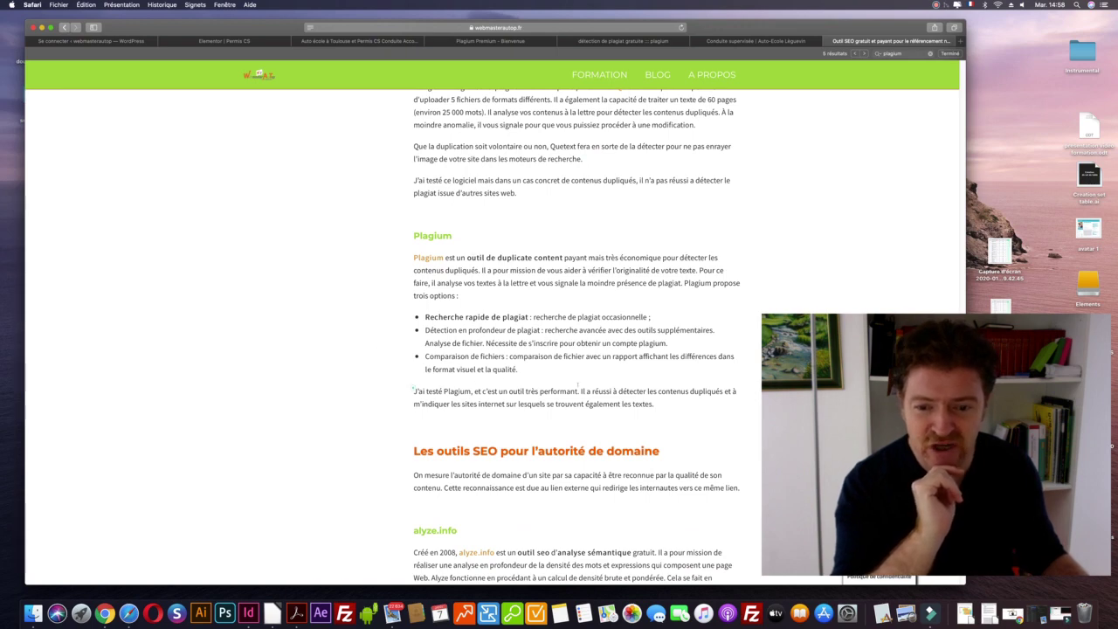
drag(415, 391, 603, 405)
scroll(339, 373, down, 2)
scroll(339, 374, up, 9)
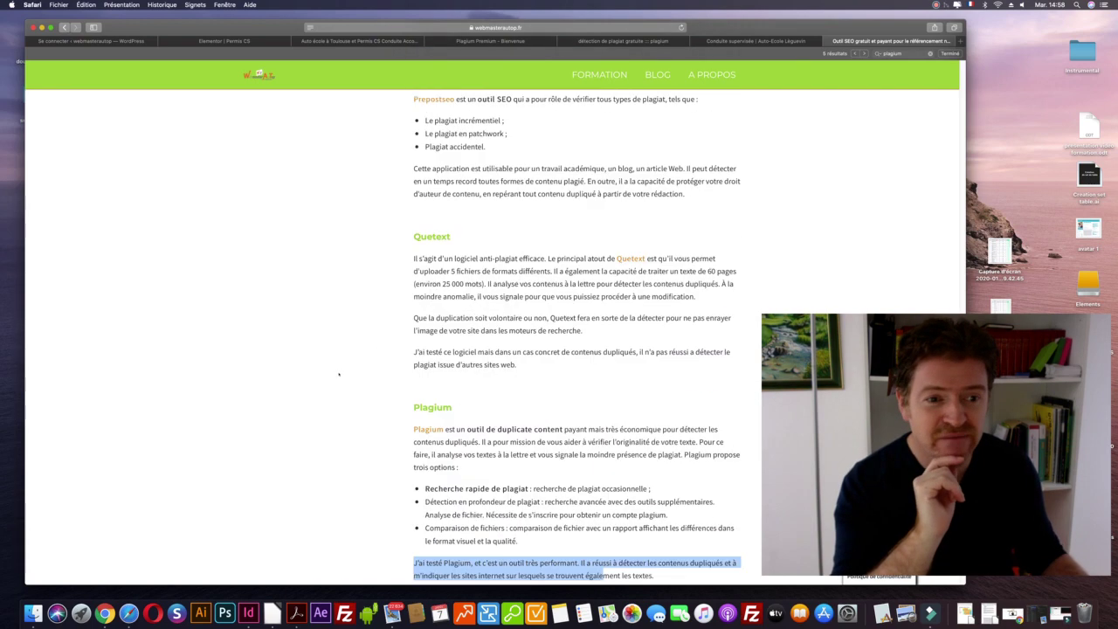
Look through the article's other SEO tool sections, the bonus SEO training offer and the list of online courses.
scroll(339, 374, down, 20)
scroll(339, 374, down, 20)
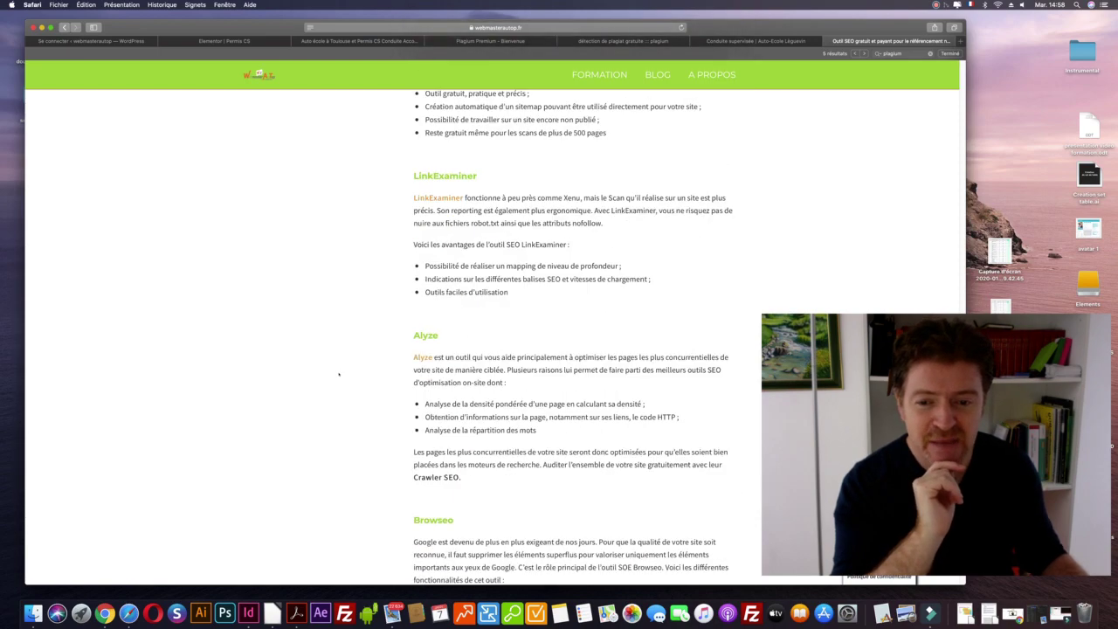
scroll(339, 374, up, 5)
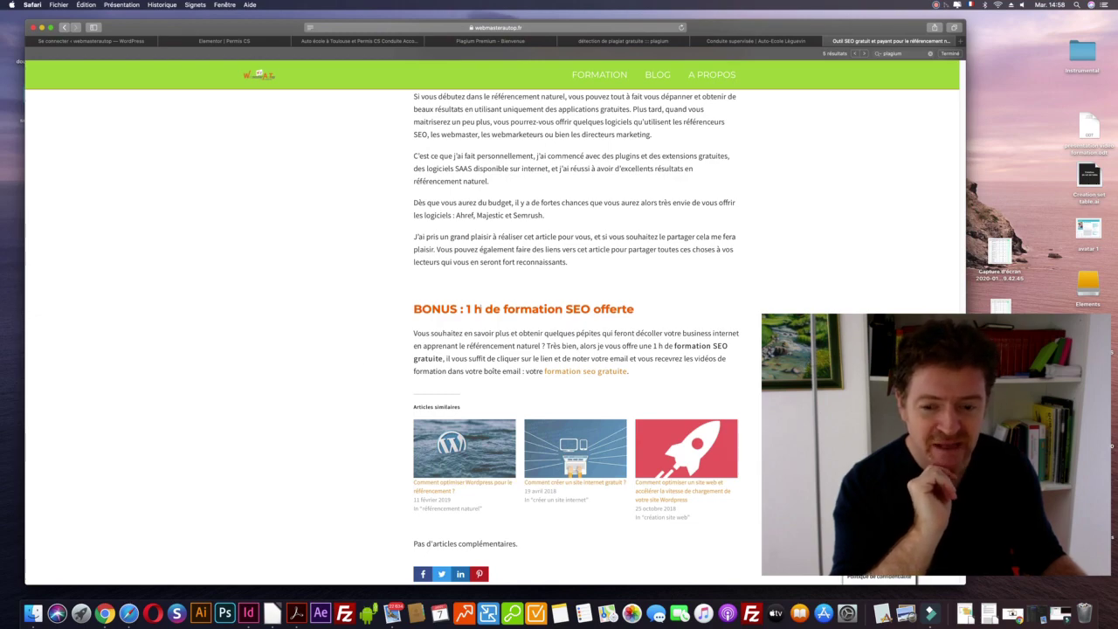
scroll(292, 316, up, 10)
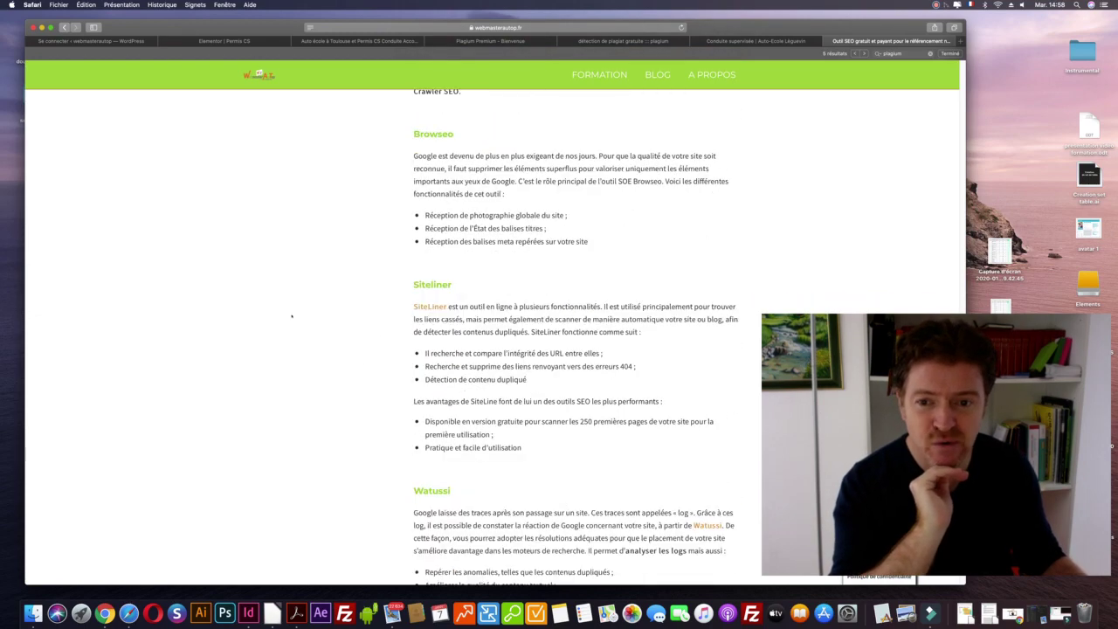
scroll(292, 316, up, 15)
scroll(291, 316, up, 15)
scroll(292, 316, up, 15)
scroll(292, 317, up, 15)
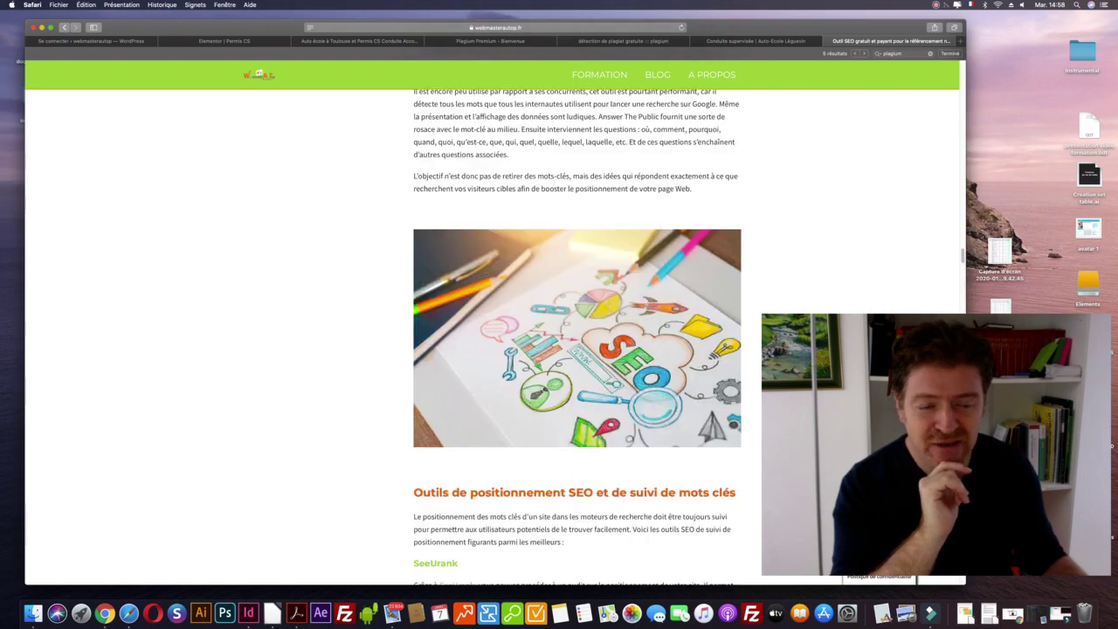
scroll(577, 332, up, 20)
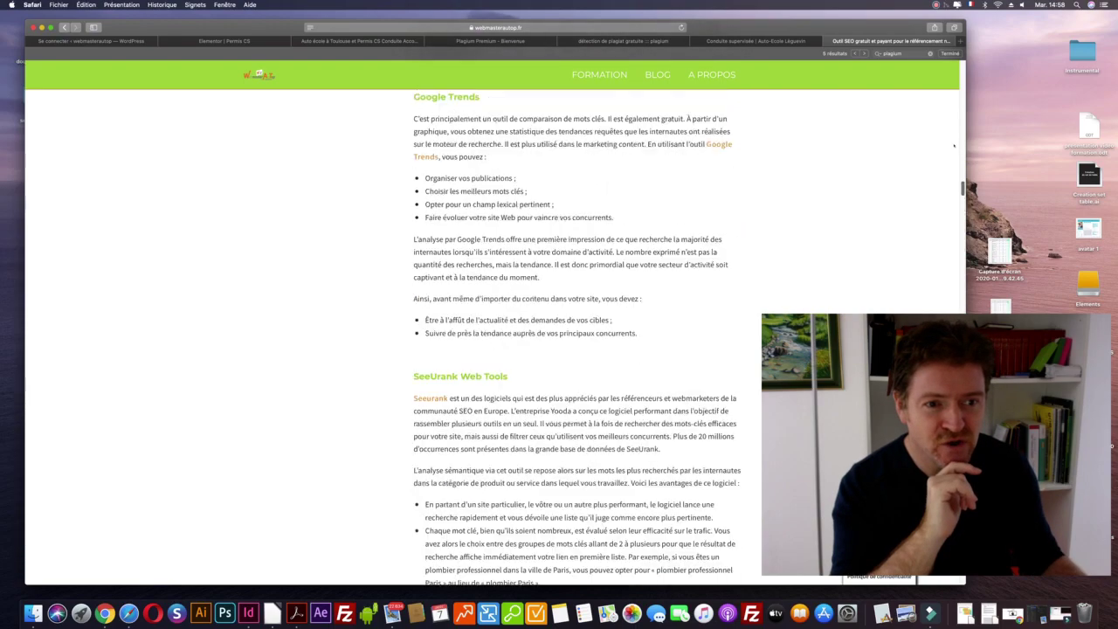
scroll(452, 381, up, 5)
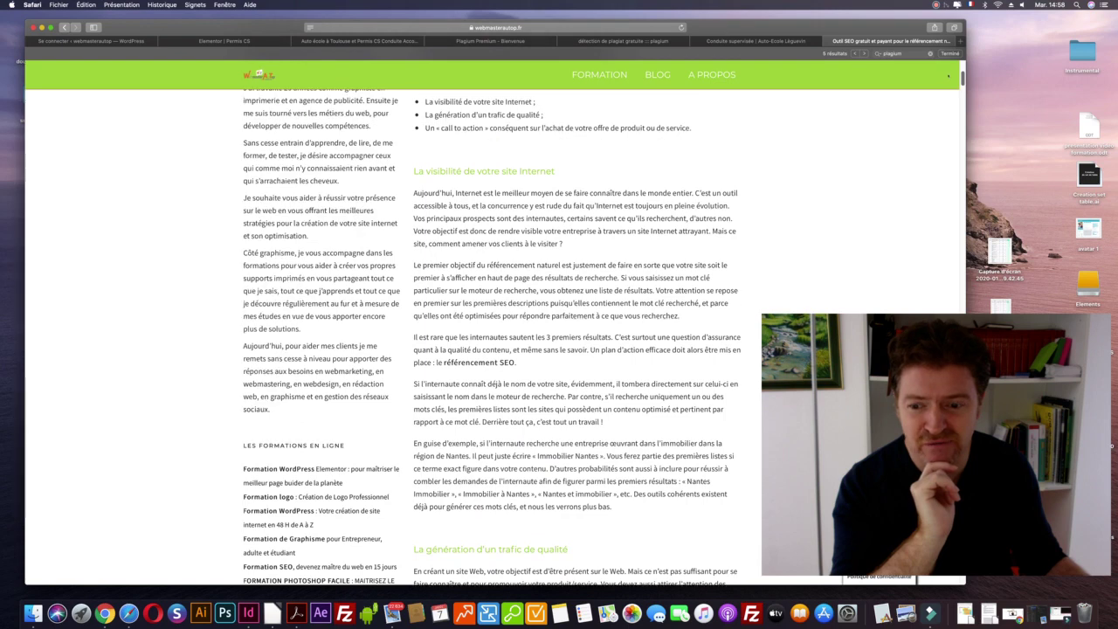
scroll(452, 381, down, 4)
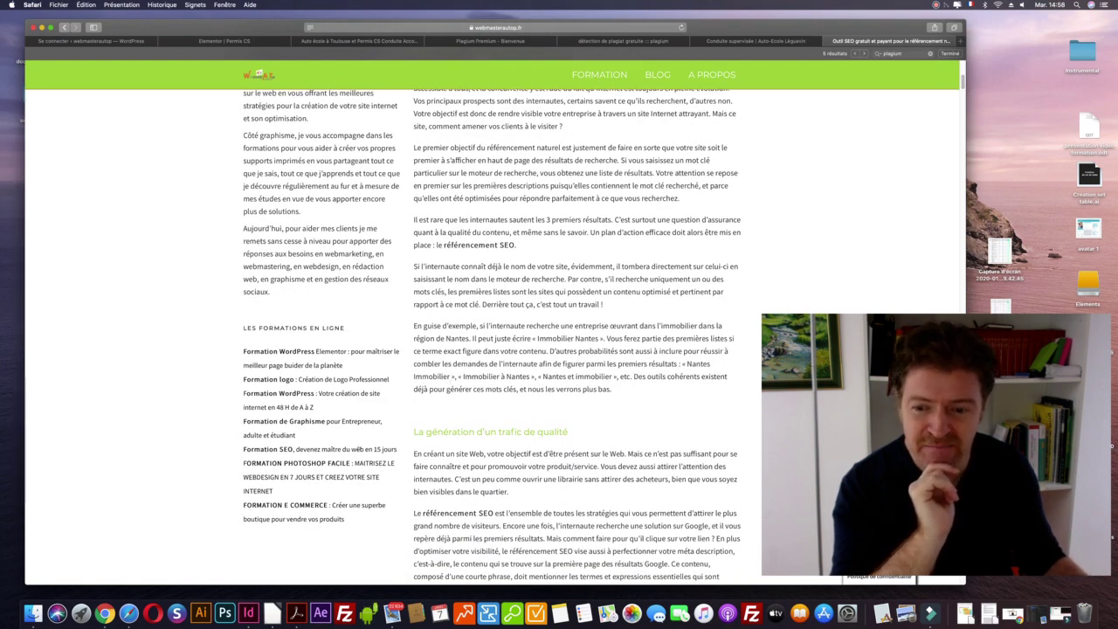
Open the Formation SEO course page from the list of online courses and examine its included offers and access plans.
click(359, 448)
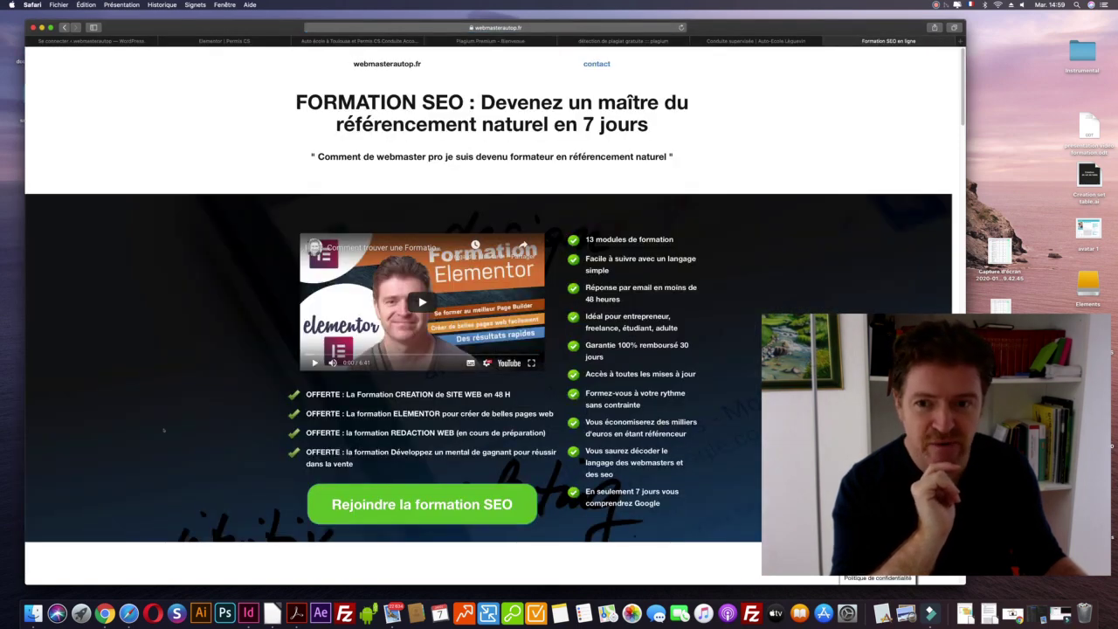
scroll(490, 350, down, 5)
scroll(489, 350, up, 5)
scroll(490, 349, down, 3)
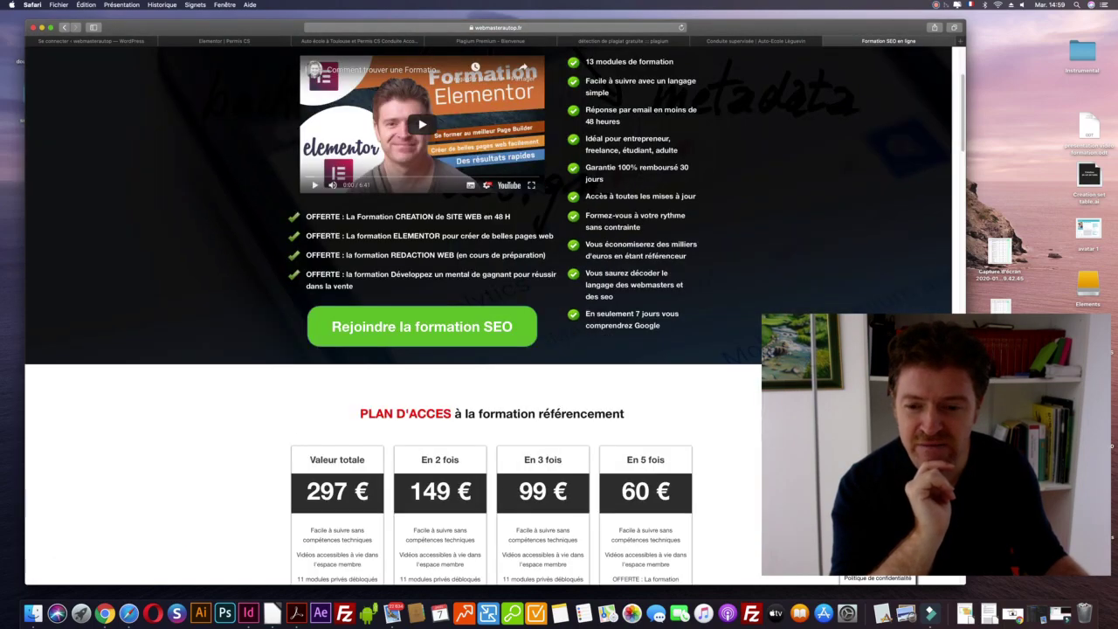
scroll(489, 349, up, 3)
scroll(490, 349, down, 3)
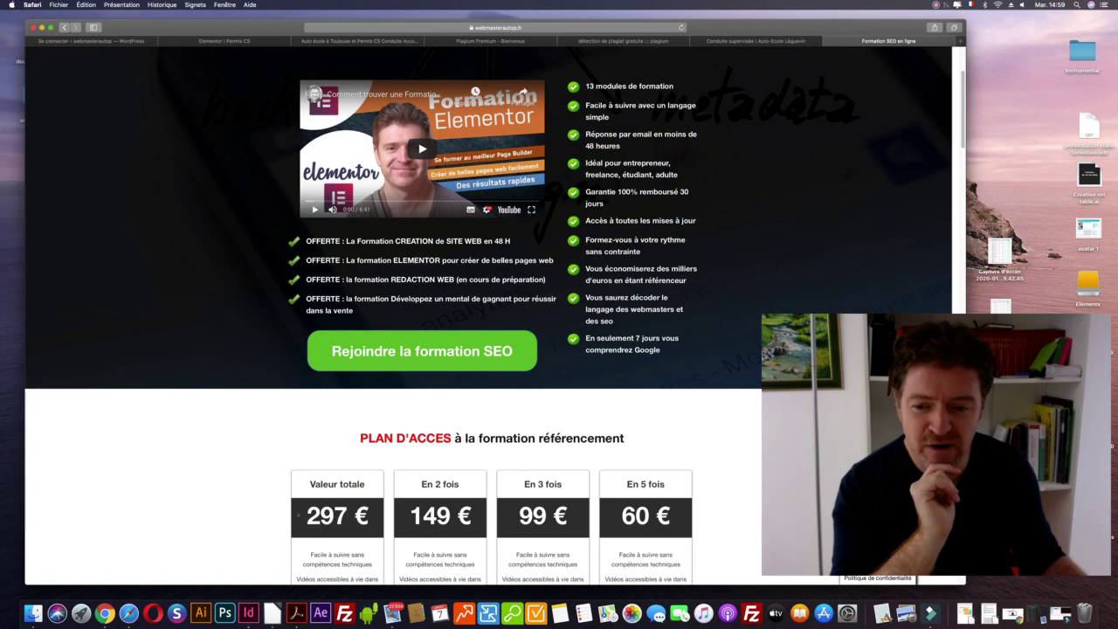
scroll(489, 350, up, 3)
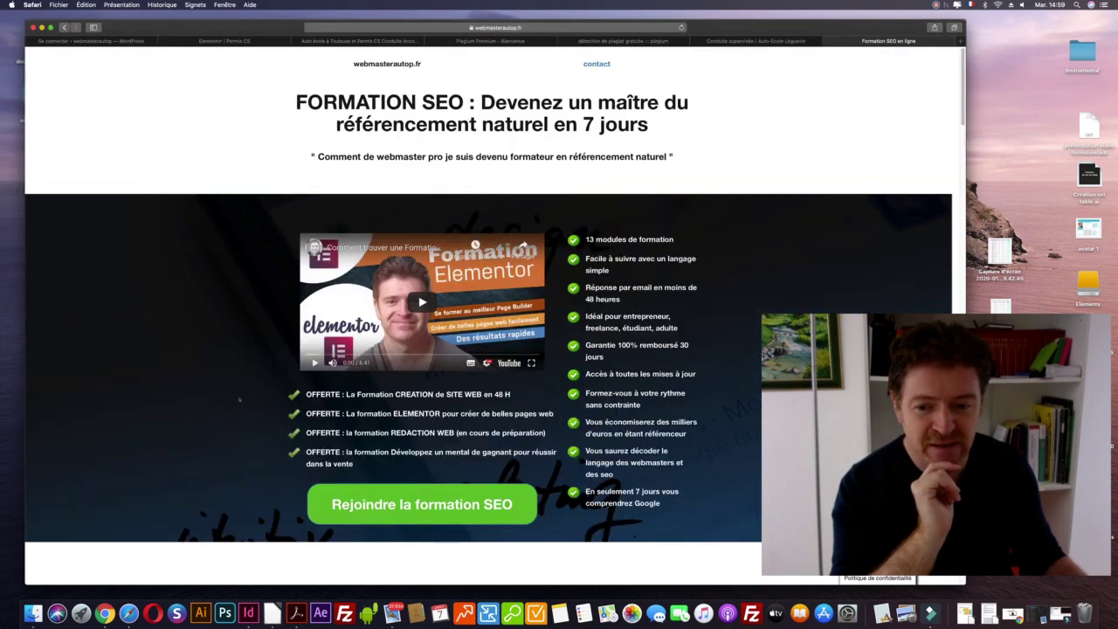
scroll(489, 349, down, 3)
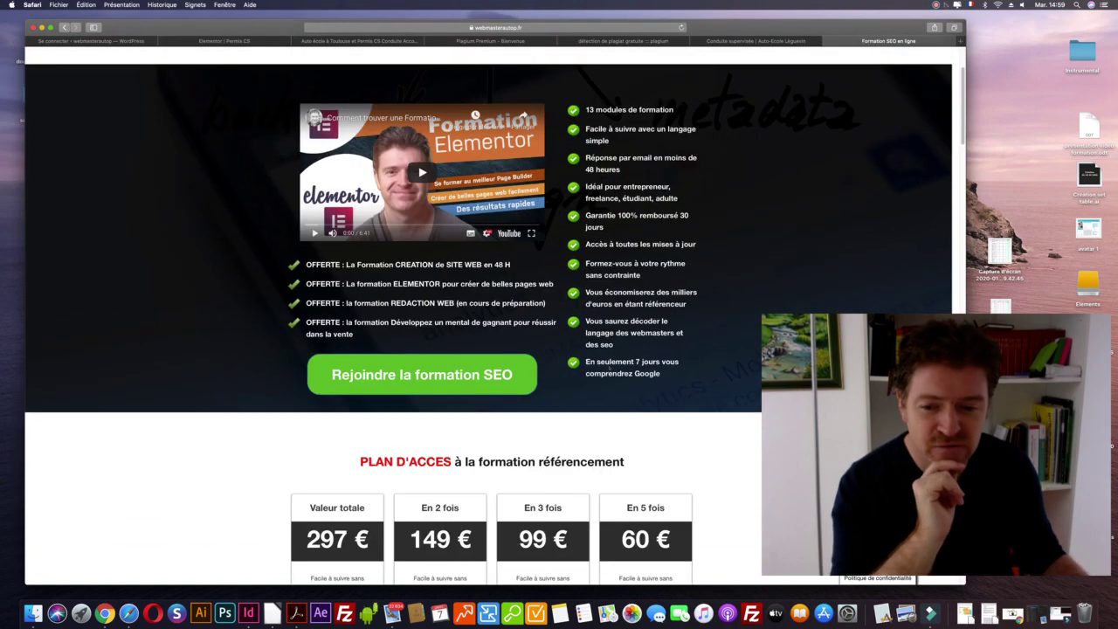
scroll(604, 371, up, 3)
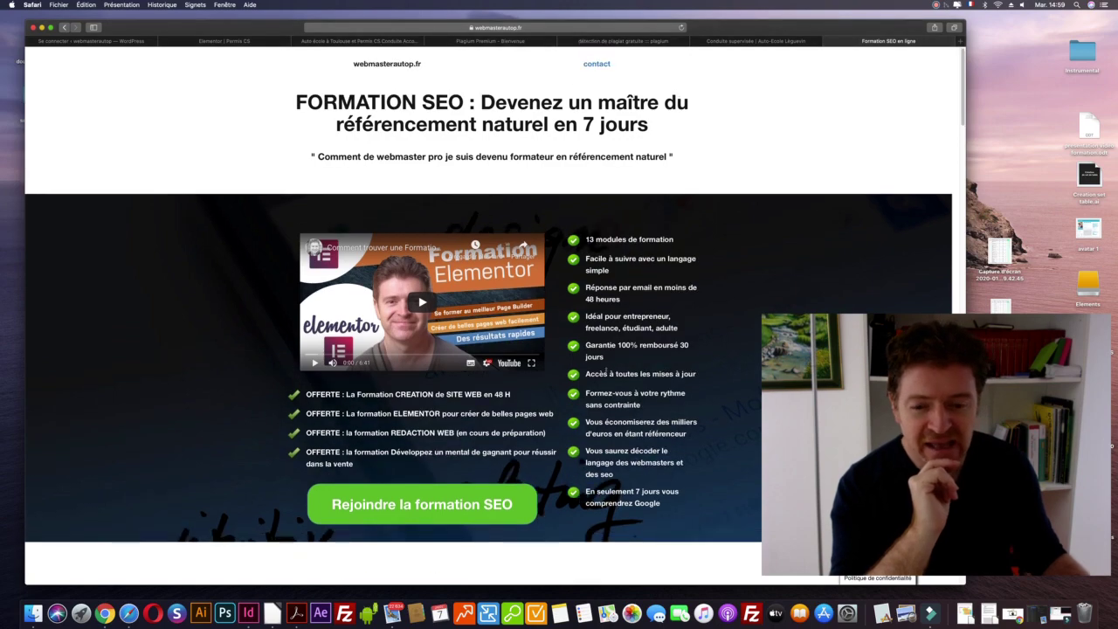
scroll(533, 390, down, 3)
scroll(400, 397, down, 3)
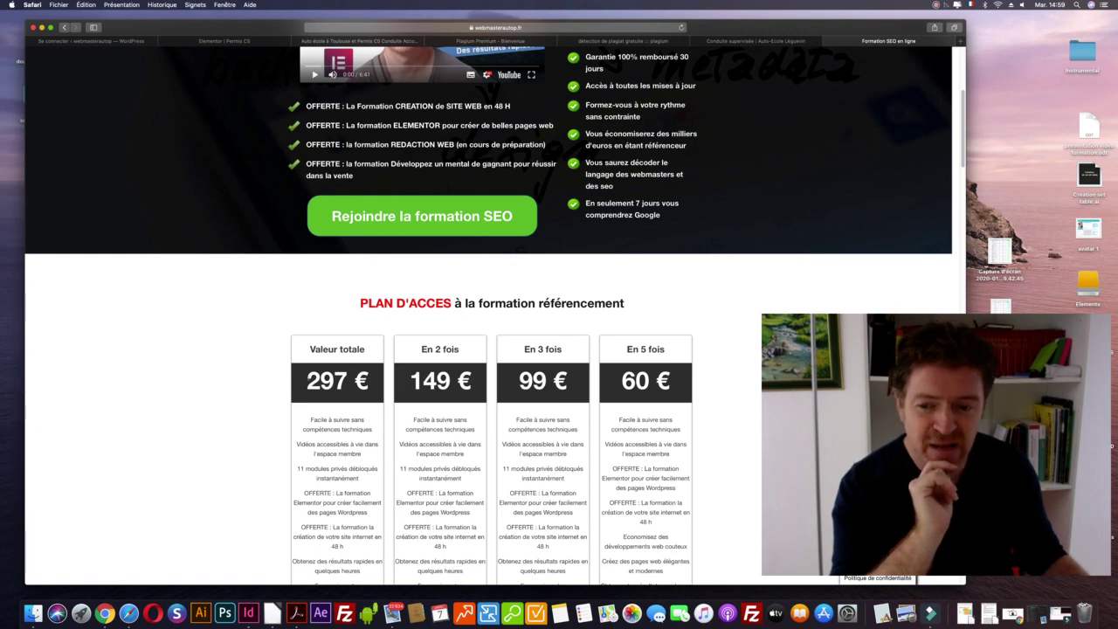
Highlight the Valeur totale price in the SEO course's access plans and review the page's free bonus courses.
drag(309, 382, 368, 384)
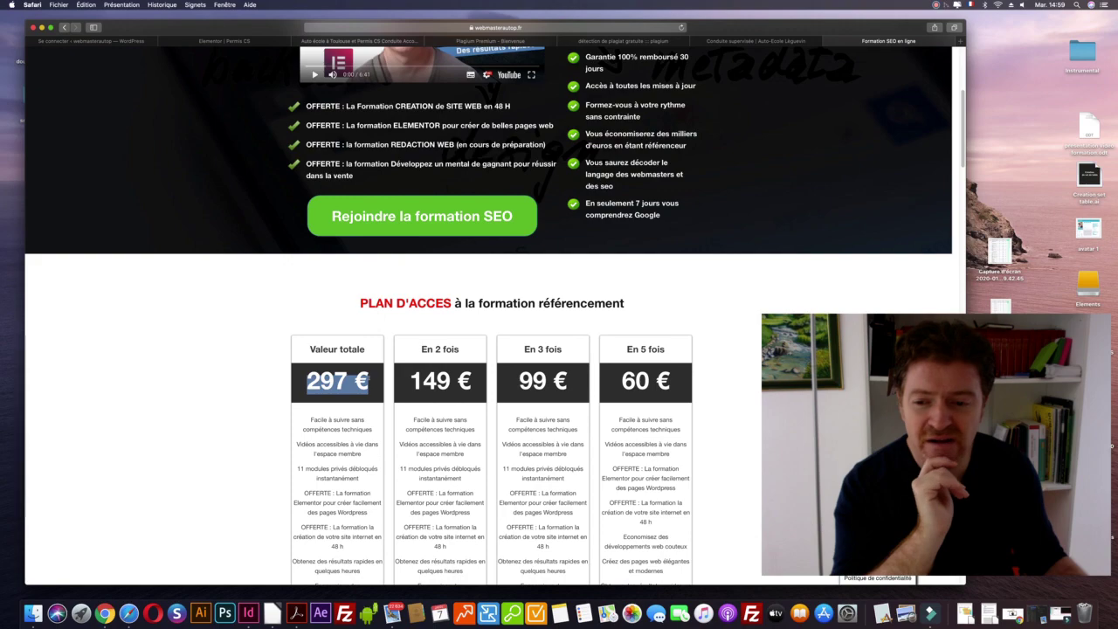
scroll(368, 378, up, 5)
scroll(368, 379, down, 4)
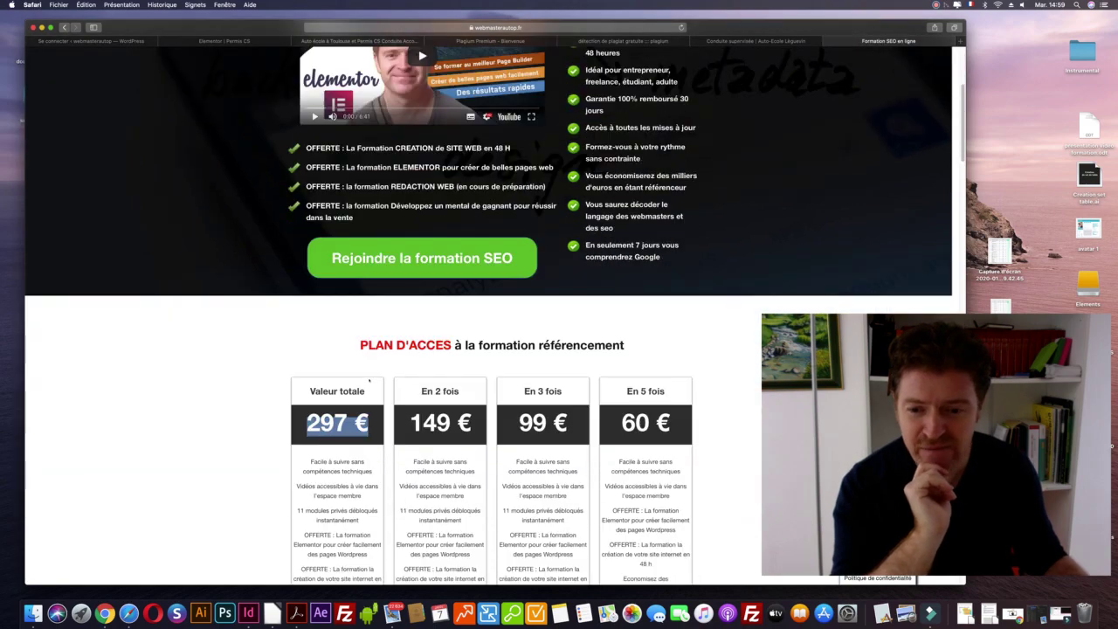
scroll(368, 378, up, 4)
scroll(368, 380, down, 5)
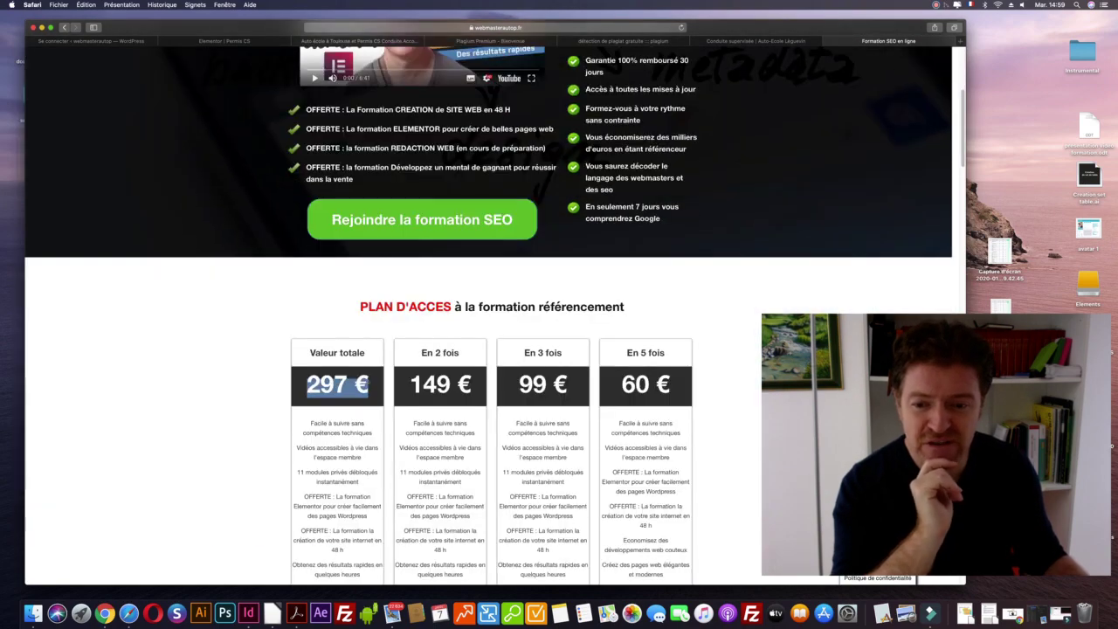
scroll(368, 378, up, 5)
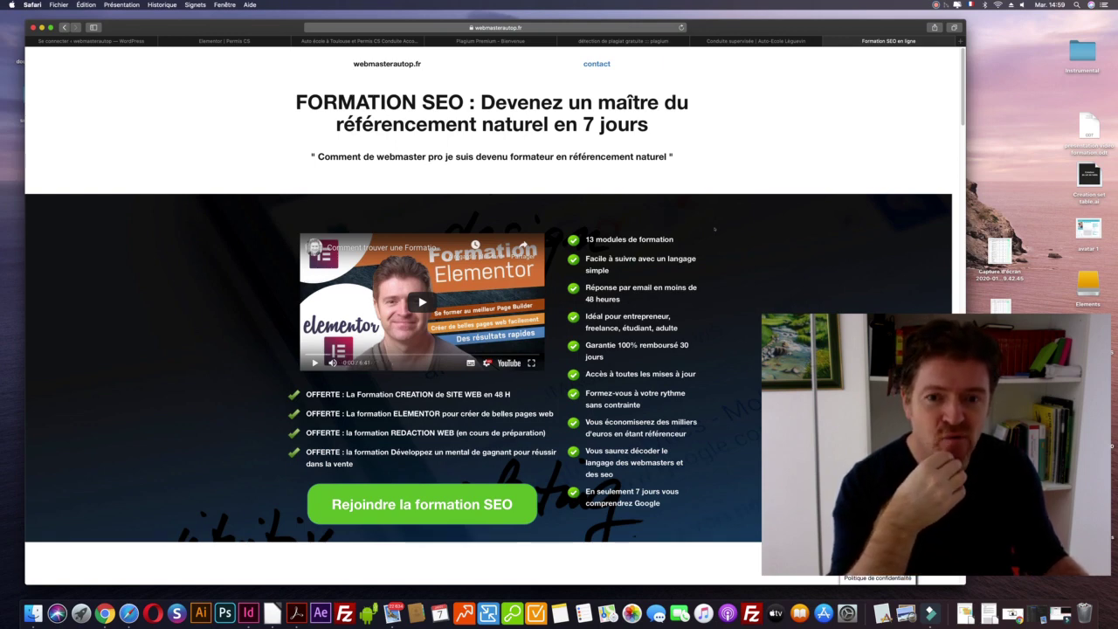
Switch back to the free Plagium detection page.
key(ctrl+shift+Tab)
key(ctrl+shift+Tab)
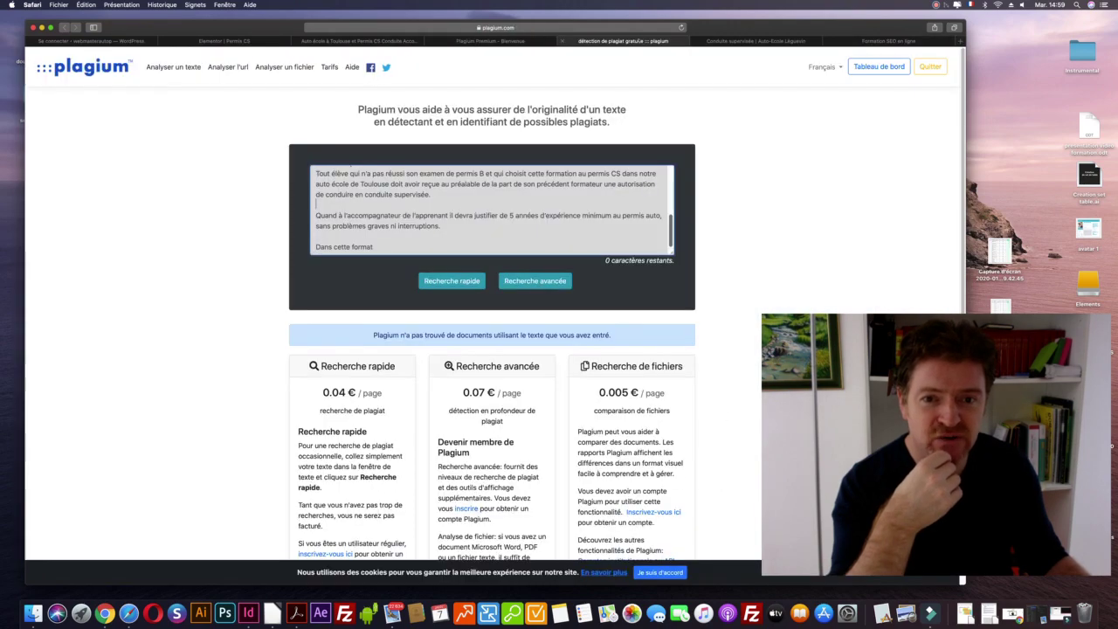